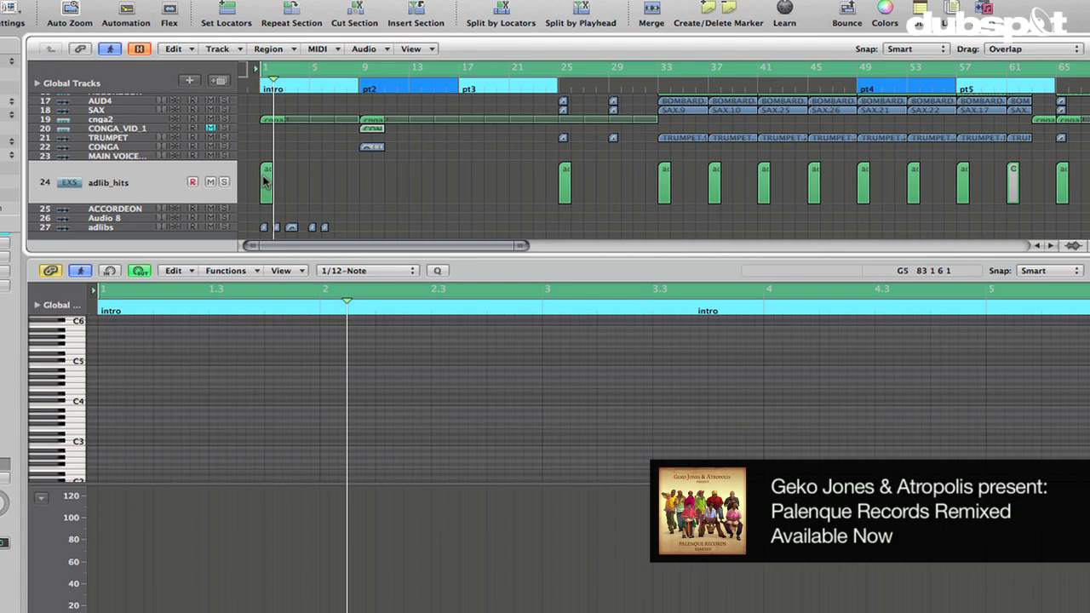
Step: Zoom in on the adlib_hits region and audition the ad-lib samples from E3 to F#3
{"action": "scroll", "coordinate": [609, 208], "scroll_direction": "right", "scroll_amount": 10}
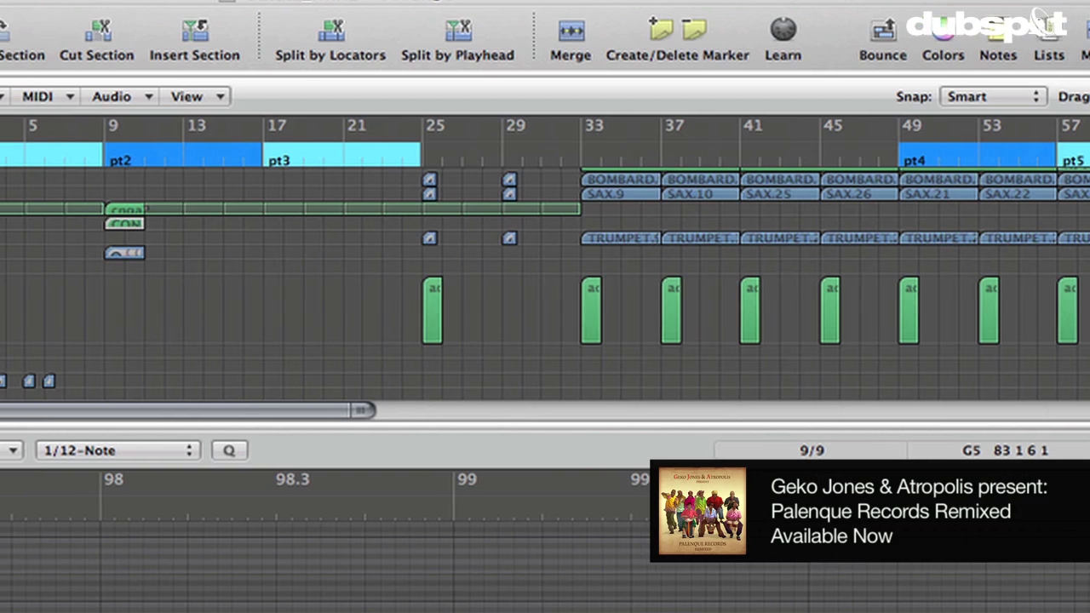
{"action": "key", "text": "ctrl+Right"}
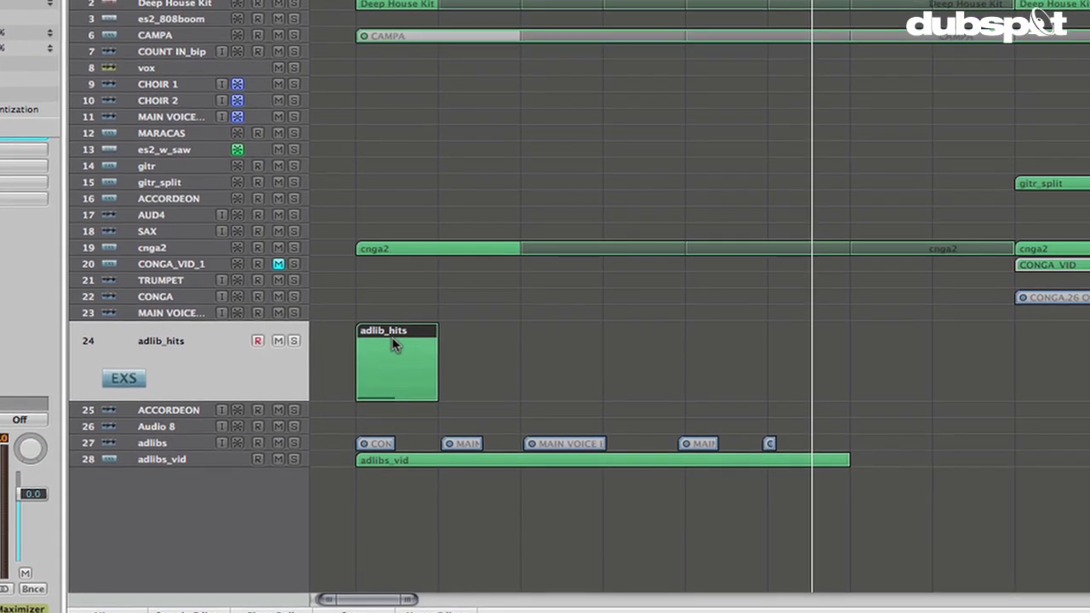
{"action": "left_click_drag", "start_coordinate": [80, 298], "coordinate": [78, 270]}
{"action": "left_click_drag", "start_coordinate": [390, 318], "coordinate": [389, 316]}
{"action": "left_click_drag", "start_coordinate": [388, 461], "coordinate": [382, 393]}
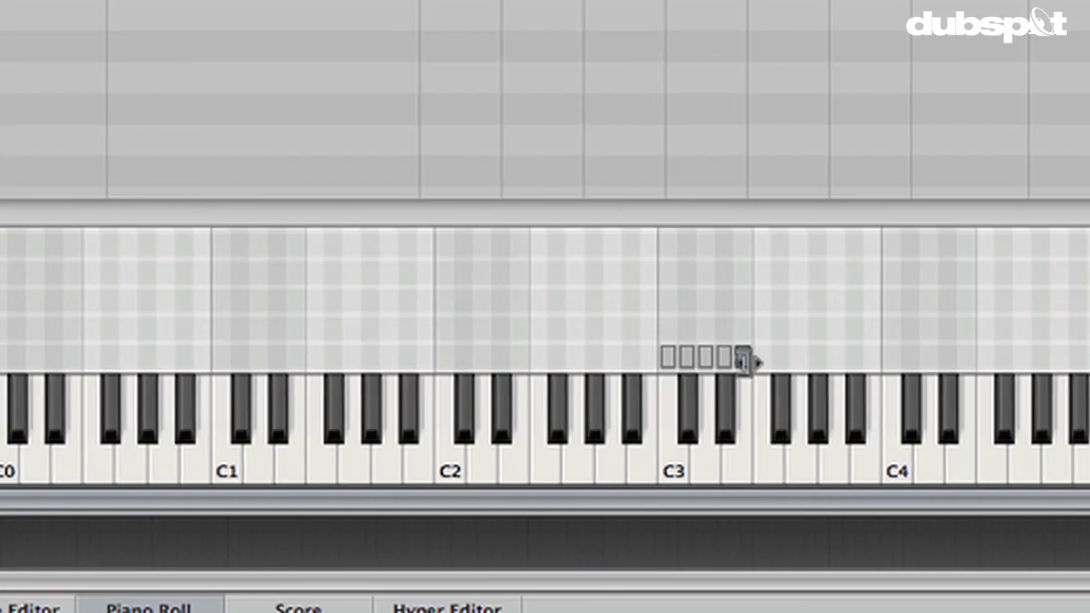
{"action": "left_click_drag", "start_coordinate": [745, 357], "coordinate": [1089, 359]}
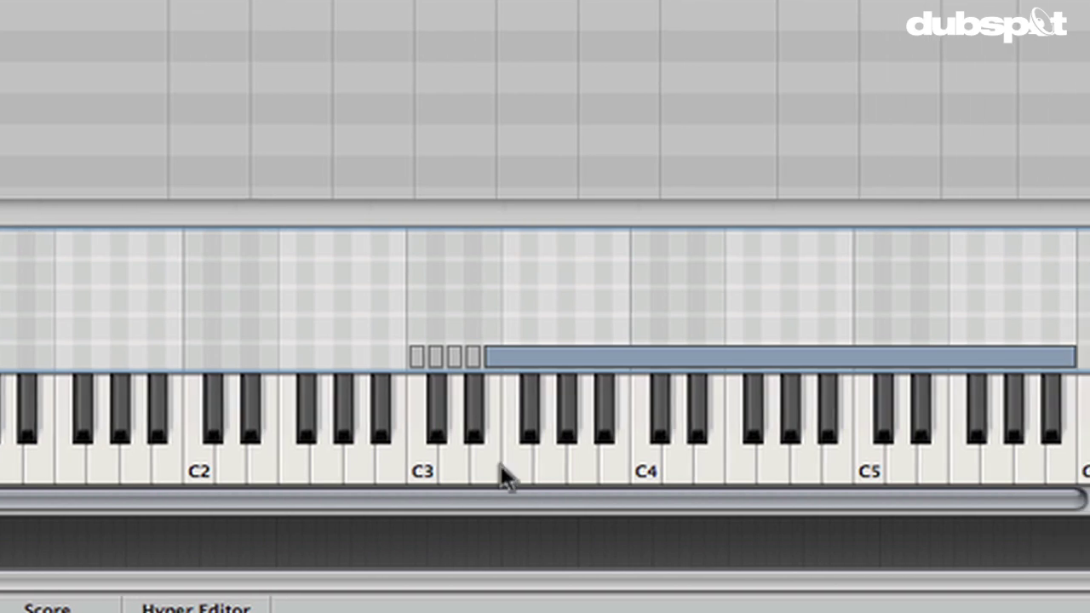
{"action": "mouse_move", "coordinate": [539, 477]}
{"action": "left_mouse_down"}
{"action": "mouse_move", "coordinate": [560, 458]}
{"action": "mouse_move", "coordinate": [561, 424]}
{"action": "left_mouse_up"}
{"action": "left_click_drag", "start_coordinate": [422, 425], "coordinate": [422, 451]}
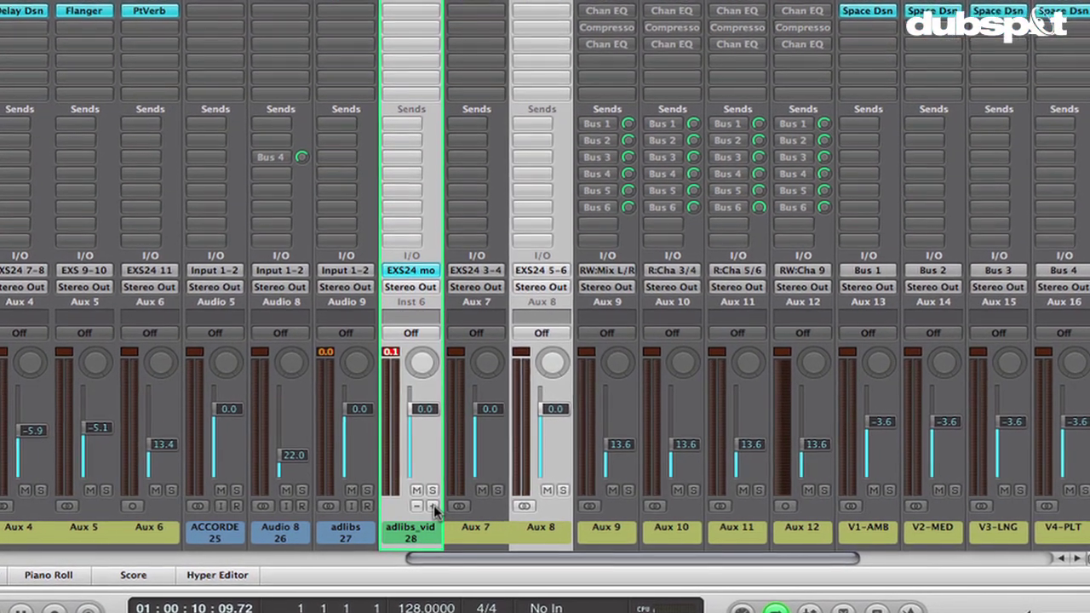
Step: Add three aux strips on the EXS24 for outputs 7-8, 9-10 and 11
{"action": "left_click", "coordinate": [432, 508]}
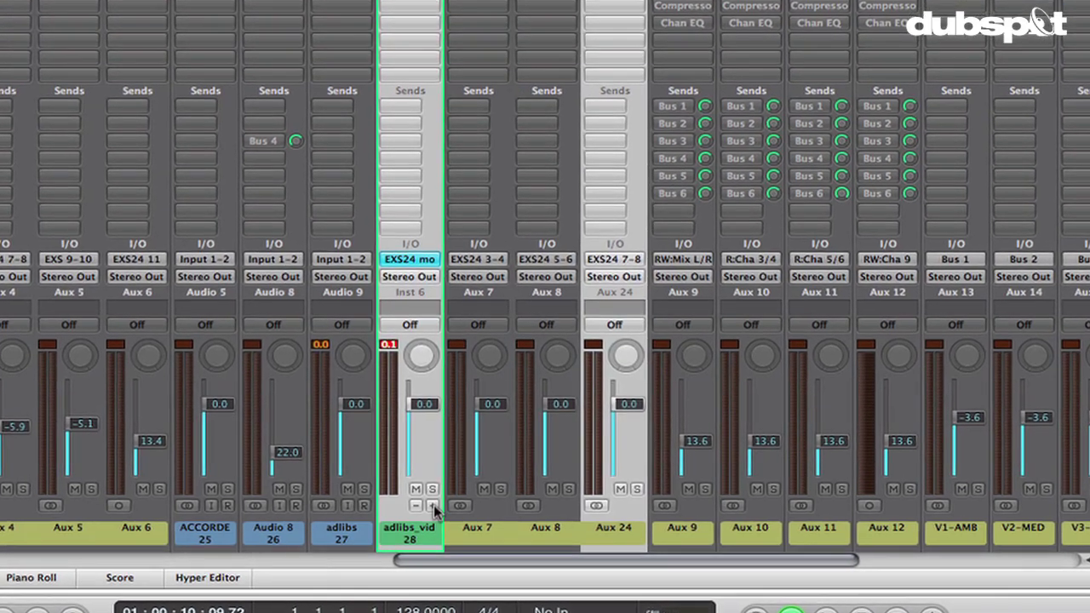
{"action": "left_click", "coordinate": [433, 508]}
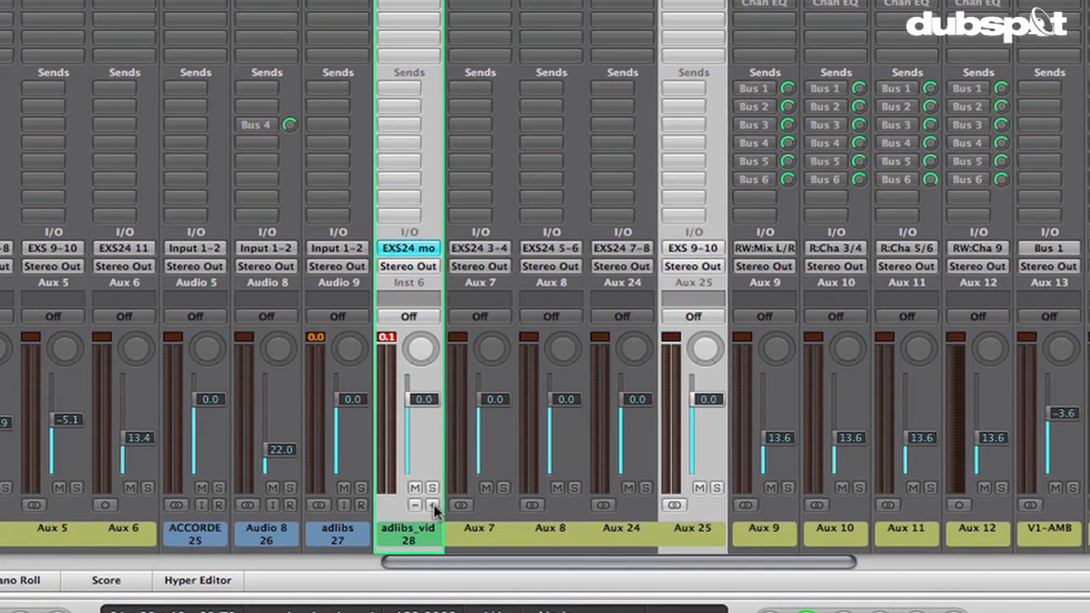
{"action": "left_click", "coordinate": [432, 508]}
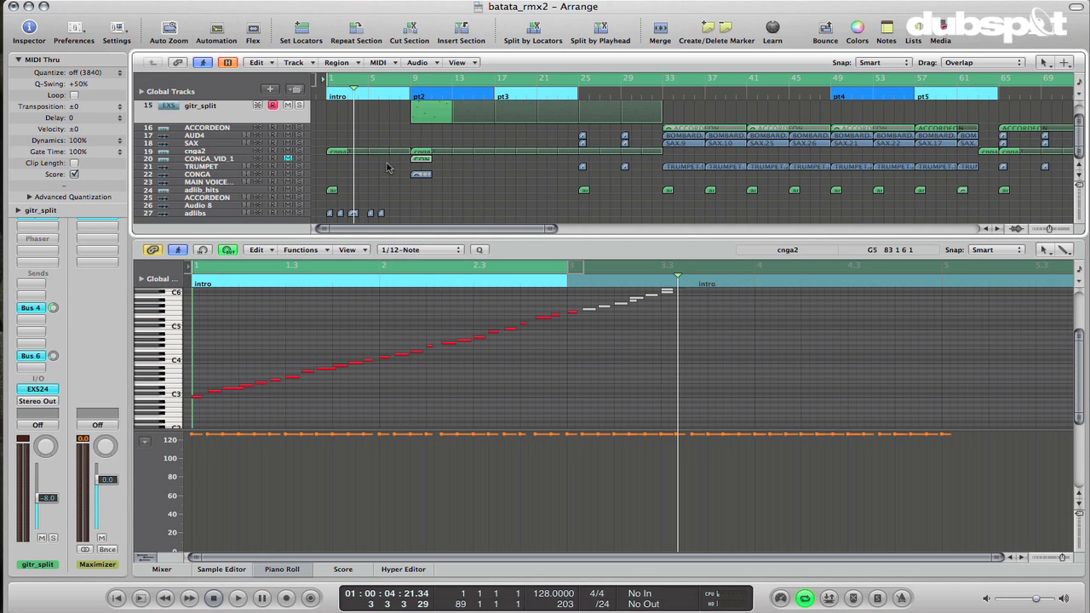
Step: Start playback and drag a skip cycle from bar 25 back to bar 9
{"action": "key", "text": "space"}
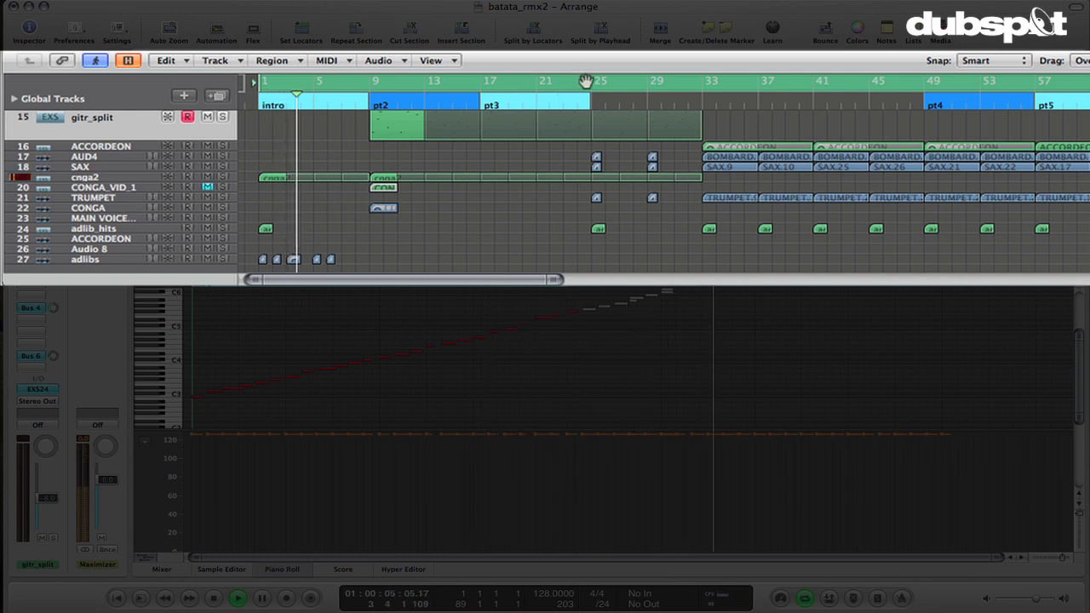
{"action": "left_click_drag", "start_coordinate": [594, 82], "coordinate": [370, 84]}
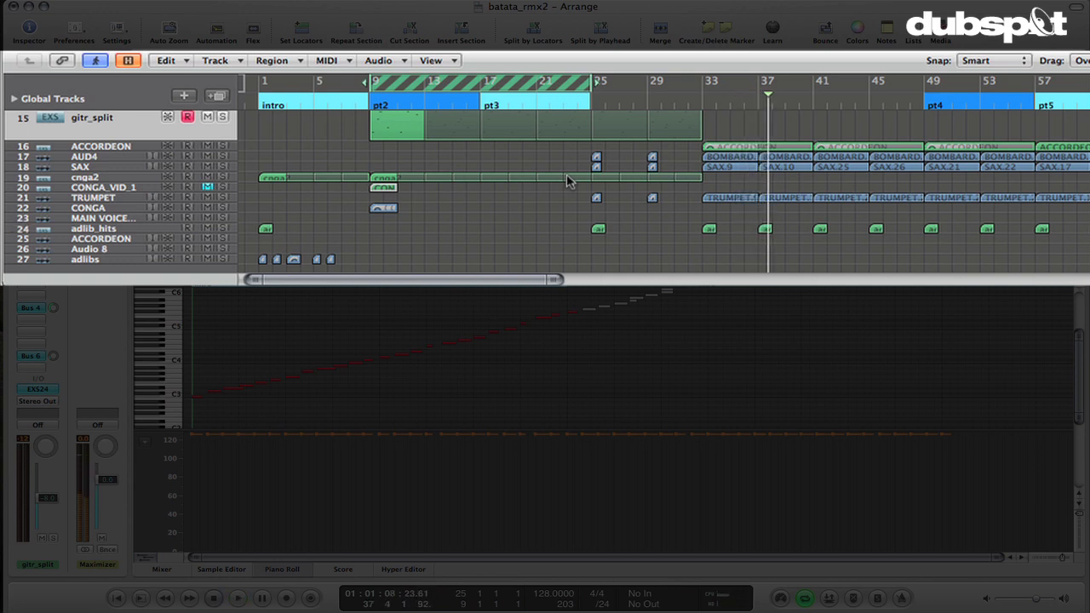
Step: Cycle-play bars 65–73, selecting the adlib_hits regions at bars 80 and 73
{"action": "scroll", "coordinate": [569, 181], "scroll_direction": "right", "scroll_amount": 10}
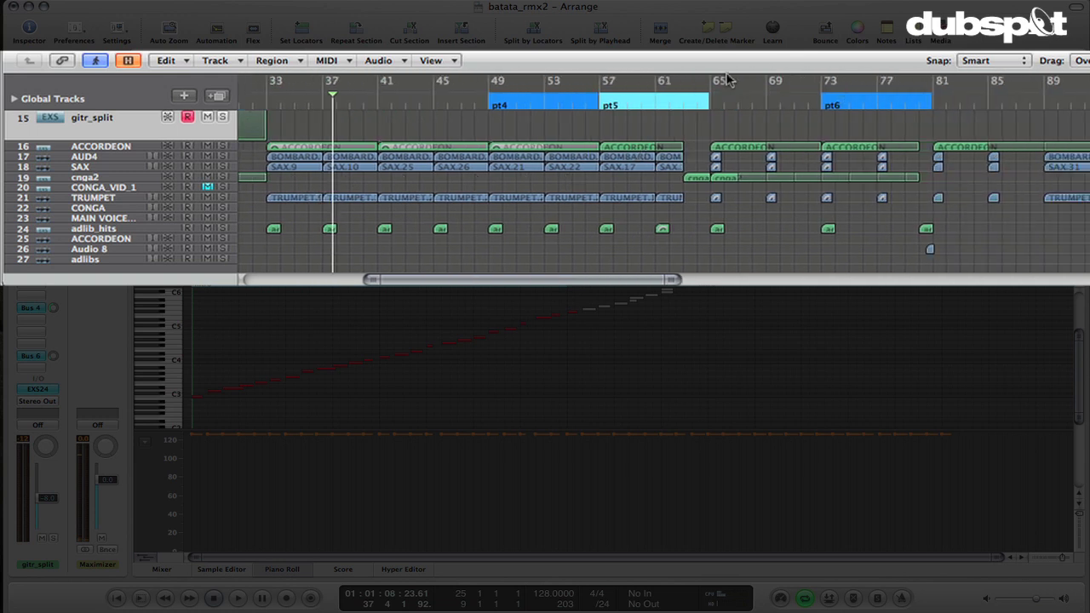
{"action": "left_click_drag", "start_coordinate": [714, 83], "coordinate": [965, 81]}
{"action": "key", "text": "space"}
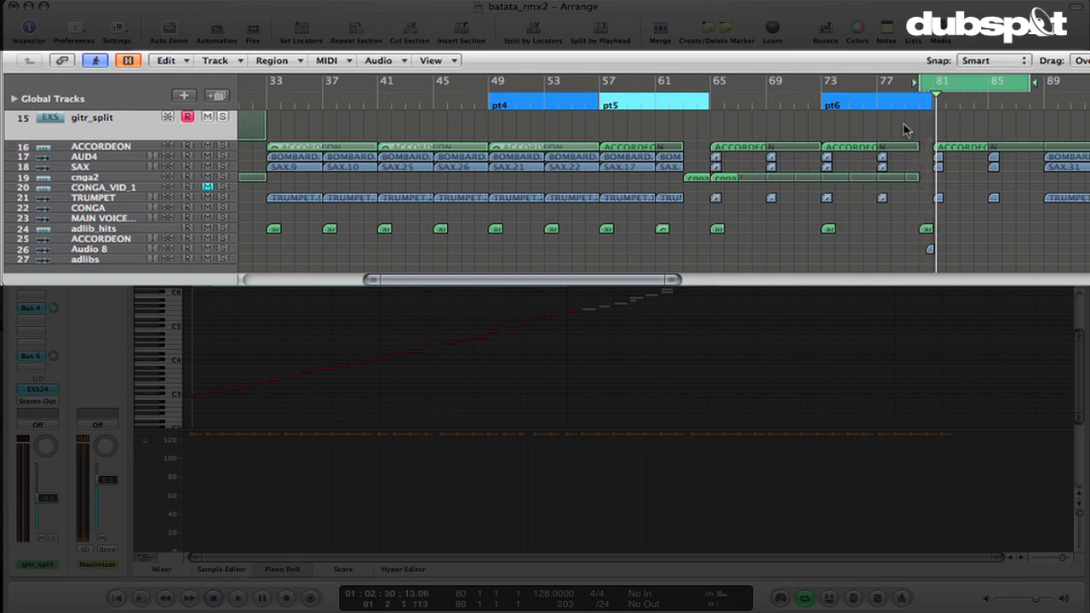
{"action": "left_click", "coordinate": [925, 228]}
{"action": "key", "text": "space"}
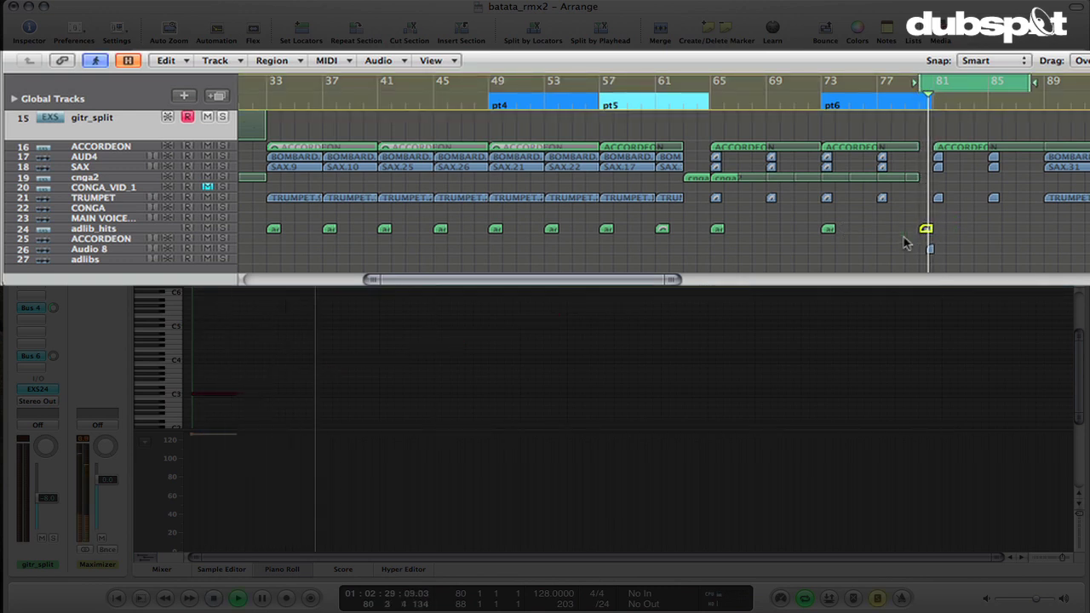
{"action": "left_click", "coordinate": [828, 228]}
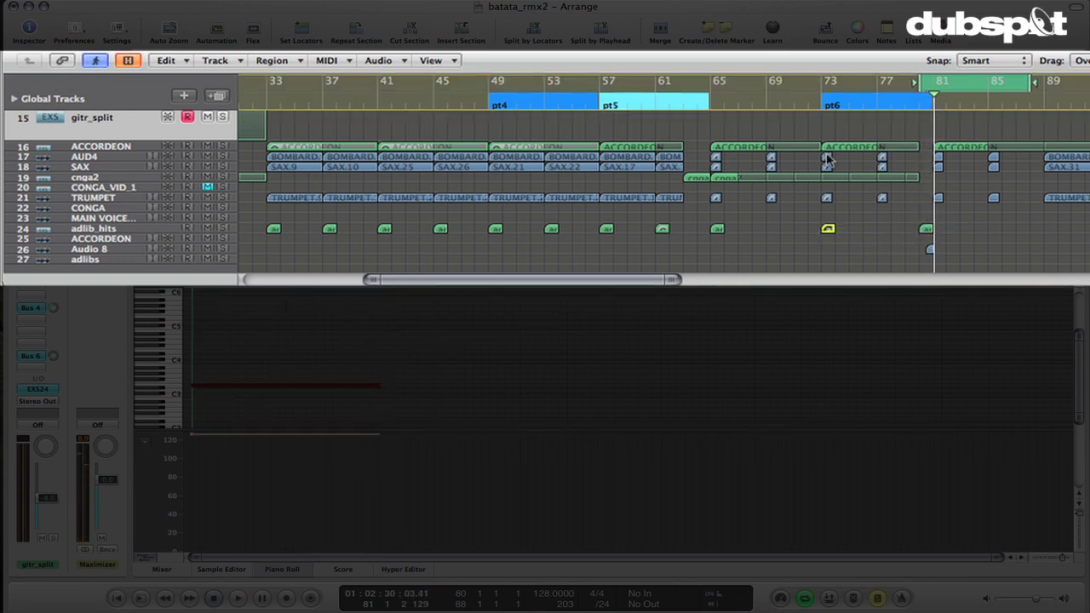
{"action": "left_click_drag", "start_coordinate": [824, 99], "coordinate": [828, 81]}
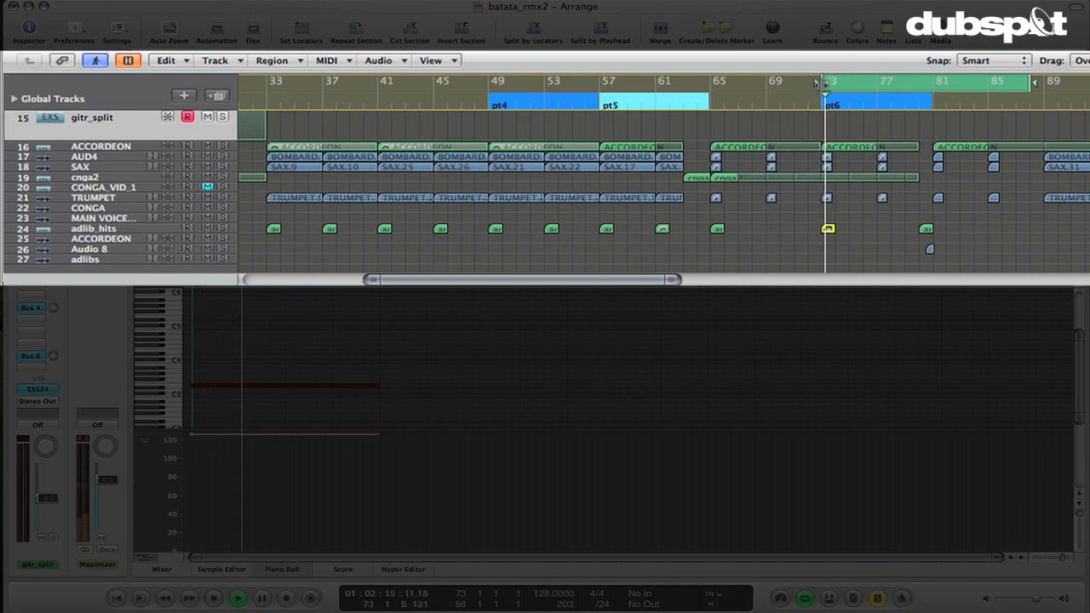
Step: Move the cycle start to bar 1, select the first adlib_hits region, and play briefly
{"action": "scroll", "coordinate": [664, 170], "scroll_direction": "left", "scroll_amount": 10}
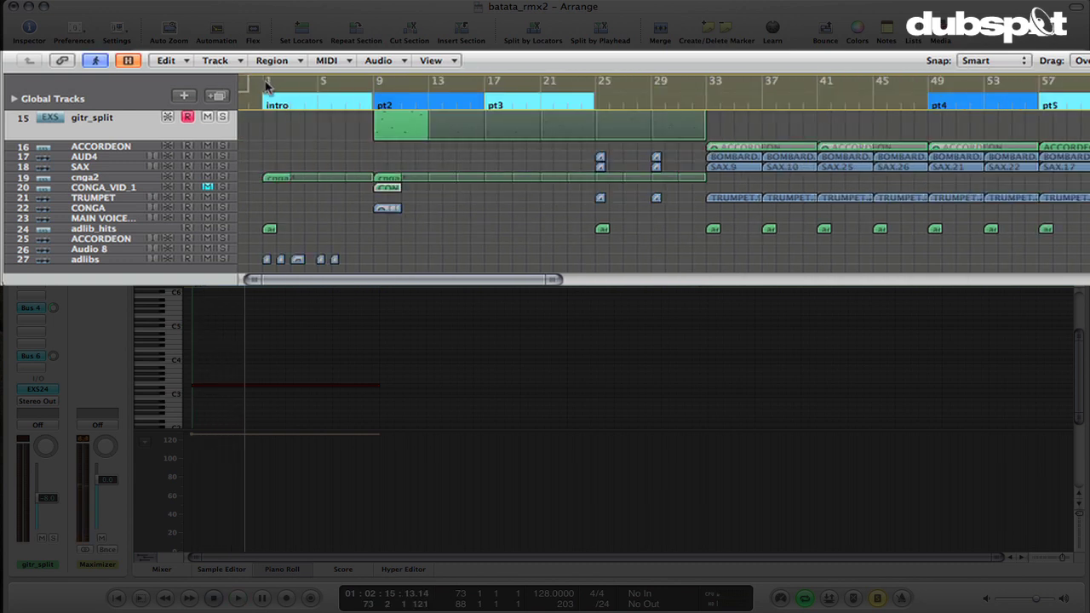
{"action": "left_click_drag", "start_coordinate": [267, 85], "coordinate": [258, 82]}
{"action": "left_click_drag", "start_coordinate": [270, 191], "coordinate": [255, 242]}
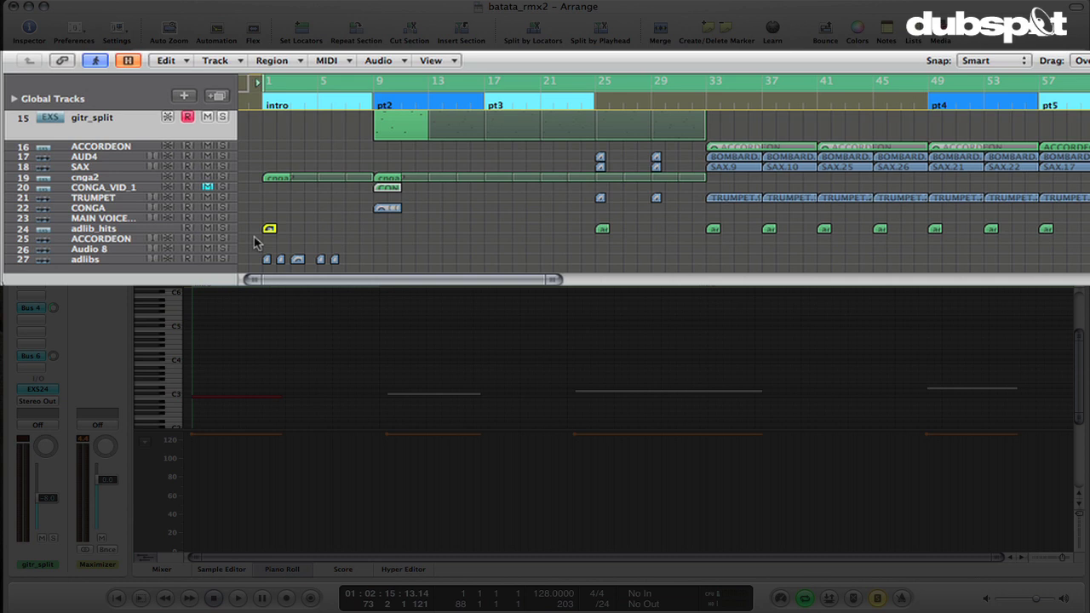
{"action": "key", "text": "space"}
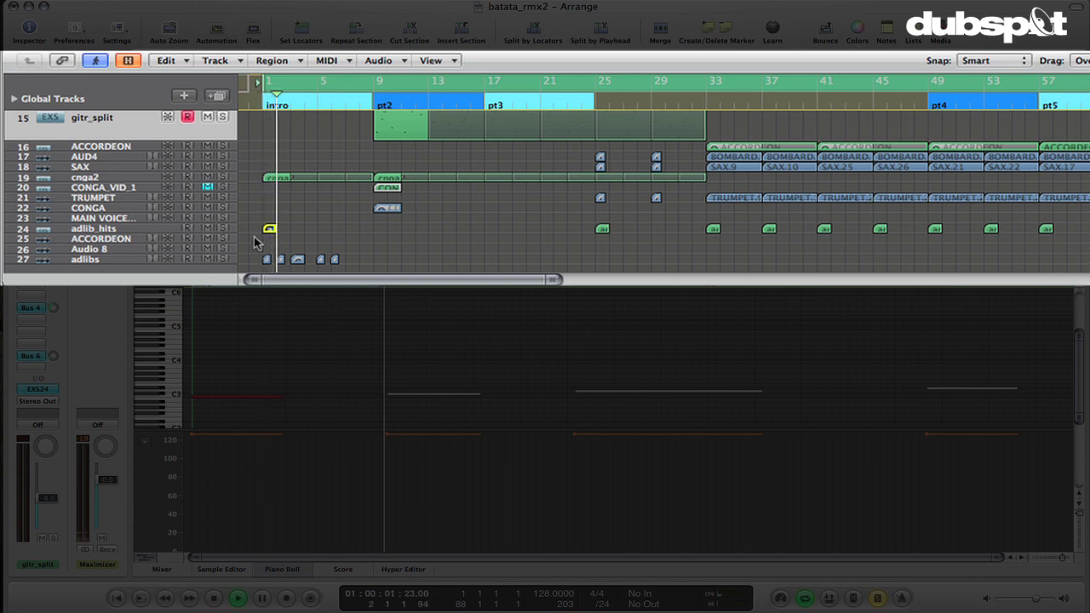
{"action": "key", "text": "space"}
Step: Select the adlib_hits track and cycle-play bars 73 to 89
{"action": "left_click", "coordinate": [126, 229]}
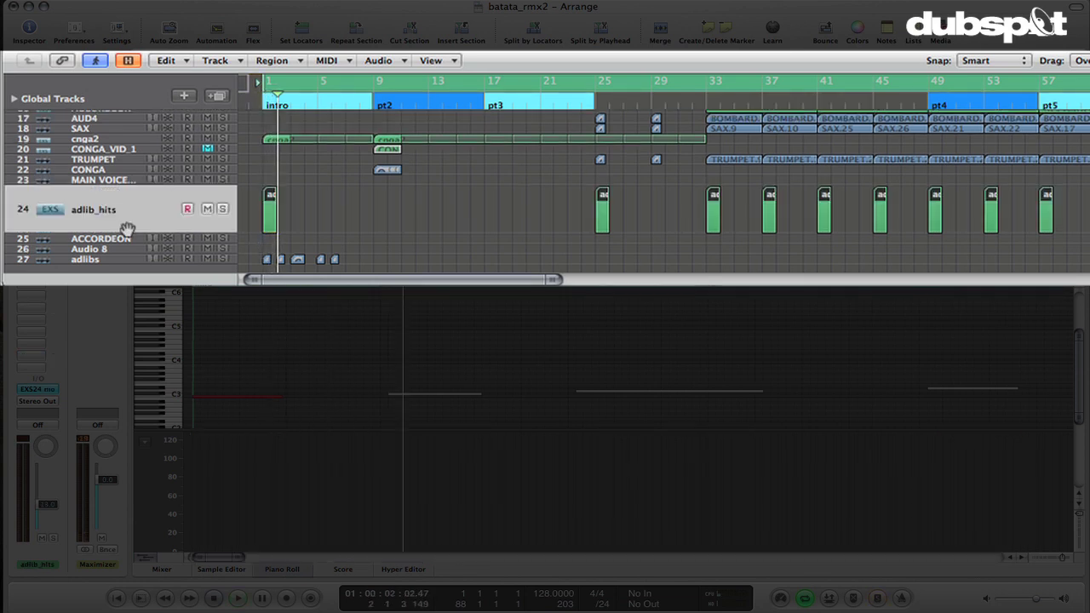
{"action": "left_click", "coordinate": [439, 229]}
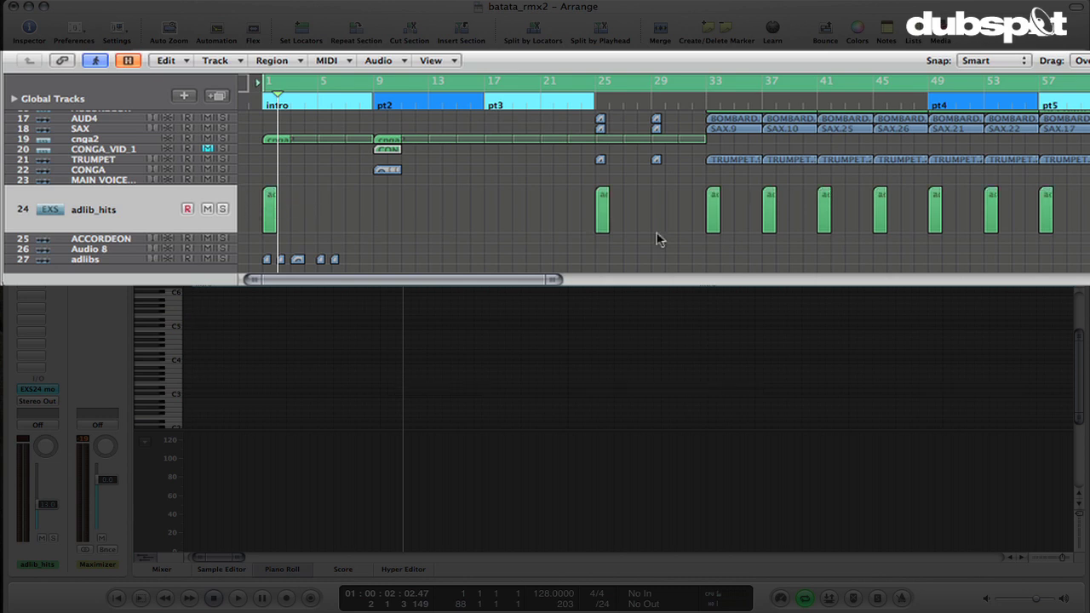
{"action": "scroll", "coordinate": [658, 238], "scroll_direction": "right", "scroll_amount": 10}
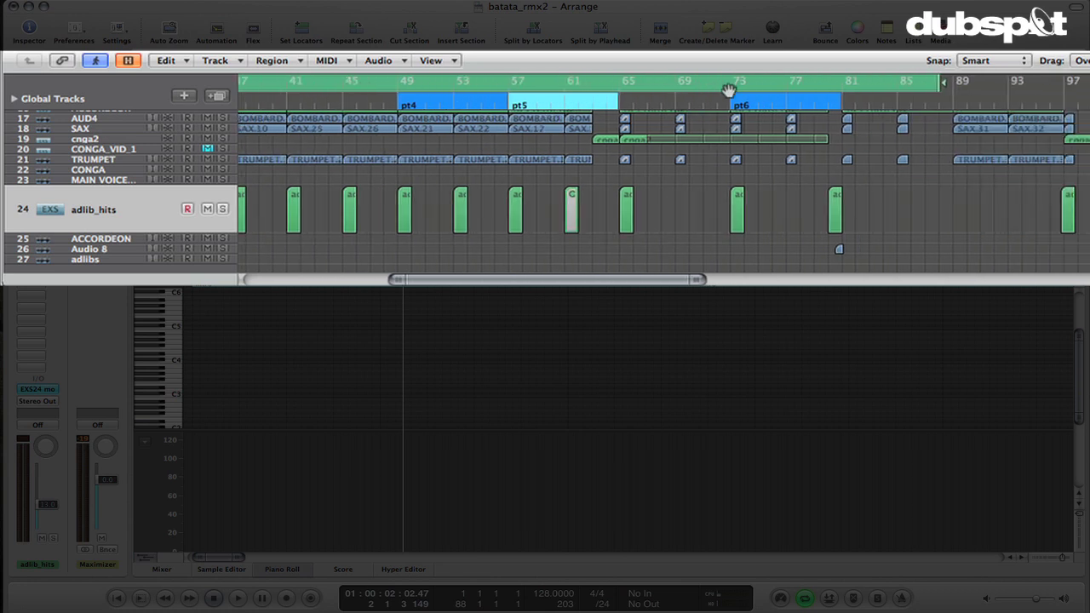
{"action": "left_click_drag", "start_coordinate": [728, 86], "coordinate": [984, 85]}
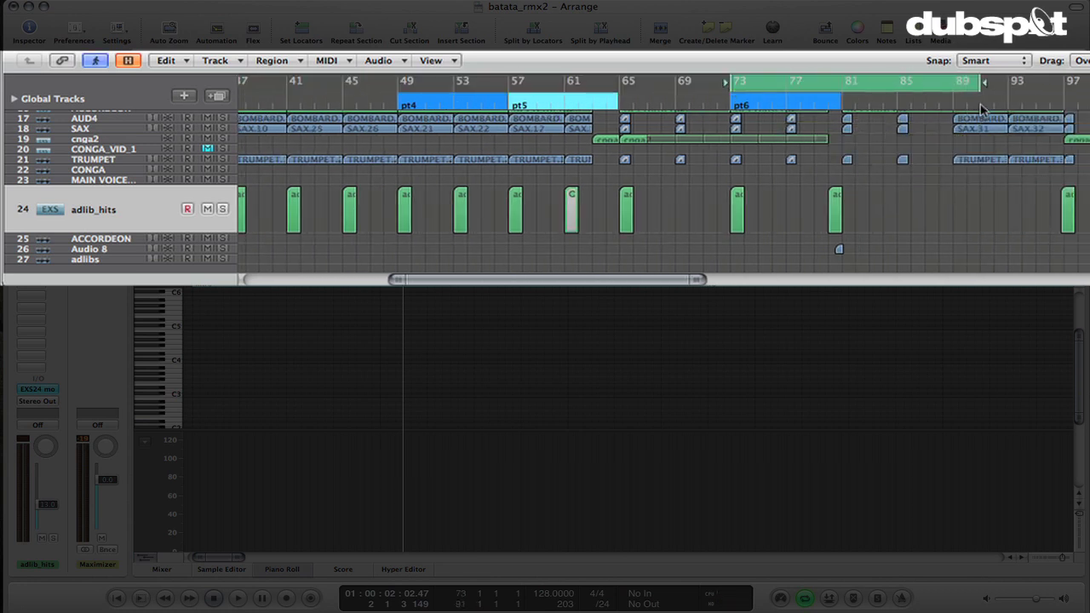
{"action": "key", "text": "space"}
{"action": "key", "text": "space"}
Step: Cycle-play bars 97–112, then set and play a cycle over bars 141–158
{"action": "scroll", "coordinate": [788, 81], "scroll_direction": "right", "scroll_amount": 4}
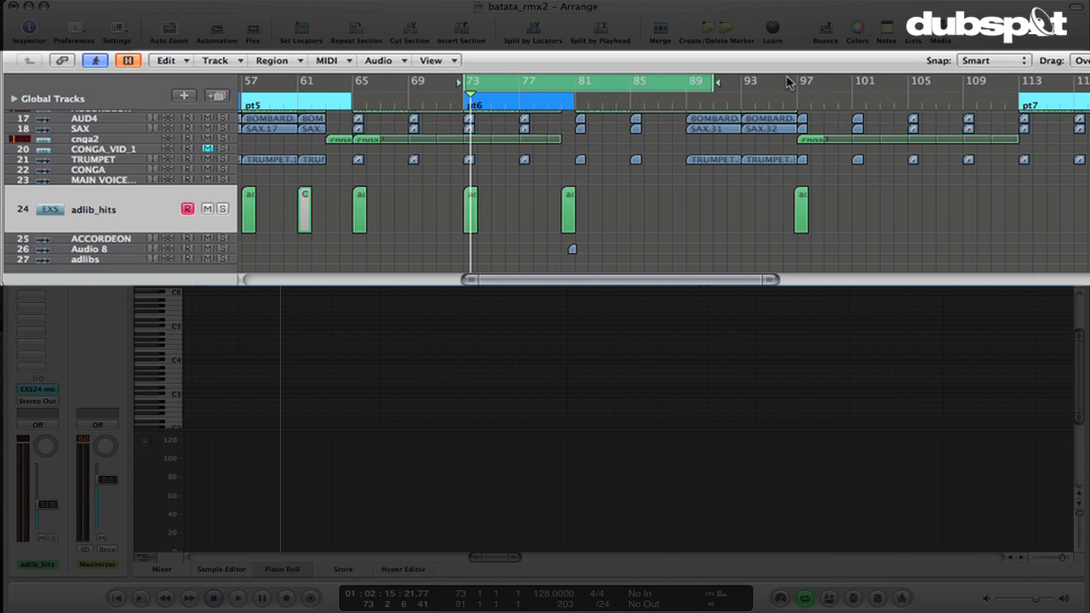
{"action": "left_click_drag", "start_coordinate": [799, 81], "coordinate": [1005, 82]}
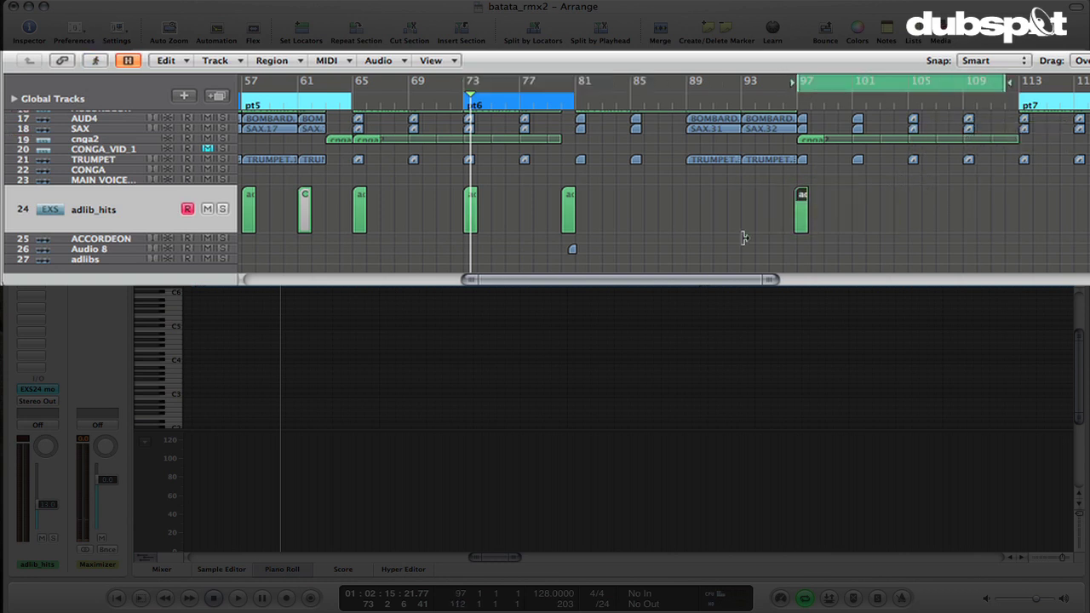
{"action": "key", "text": "space"}
{"action": "scroll", "coordinate": [744, 238], "scroll_direction": "right", "scroll_amount": 10}
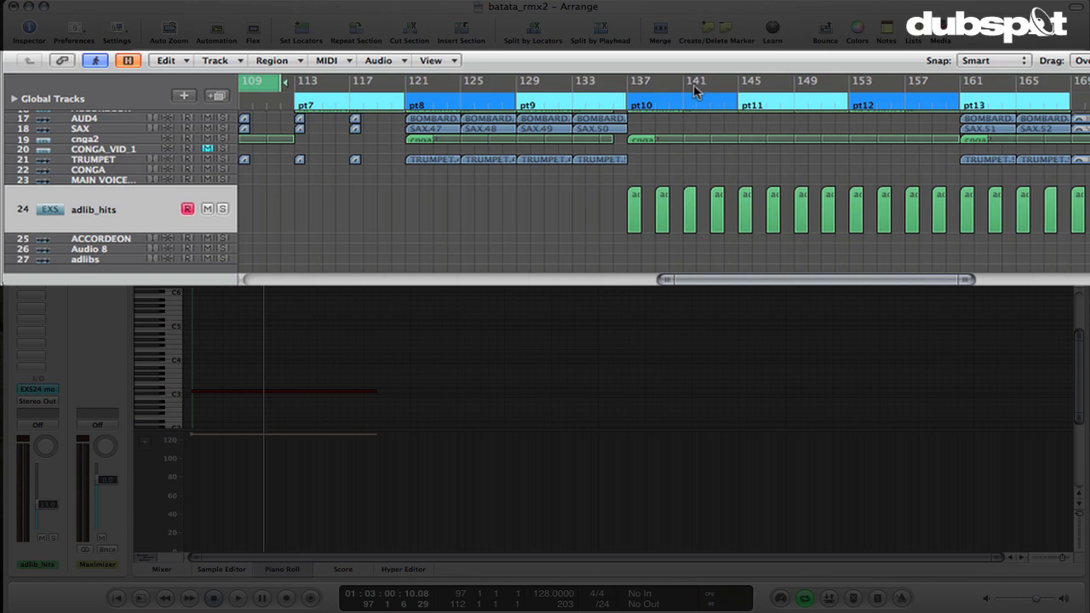
{"action": "left_click_drag", "start_coordinate": [694, 89], "coordinate": [913, 89]}
{"action": "left_click_drag", "start_coordinate": [692, 92], "coordinate": [682, 88]}
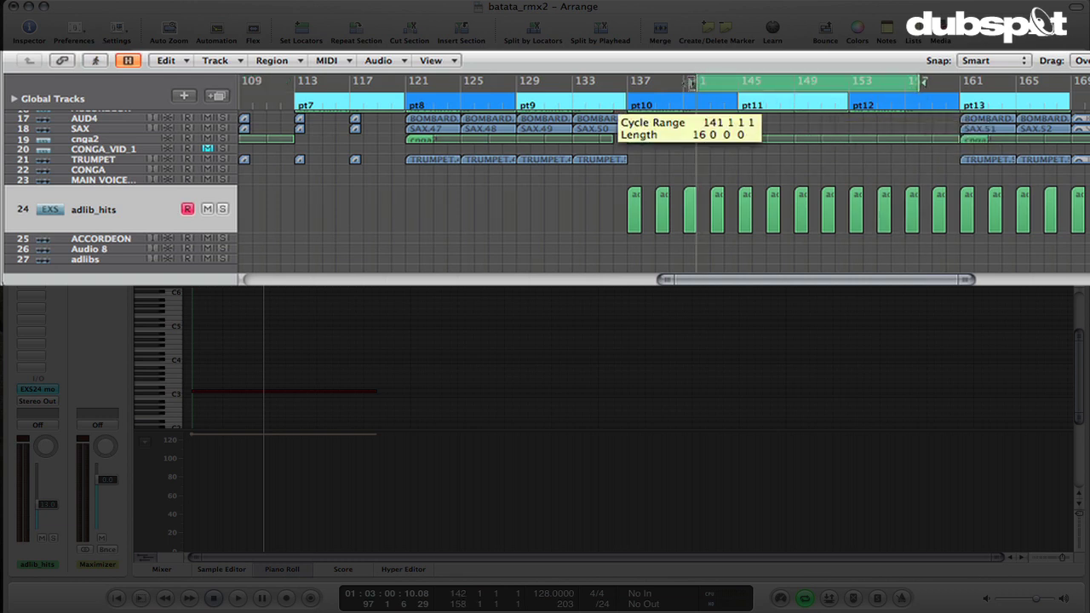
{"action": "key", "text": "space"}
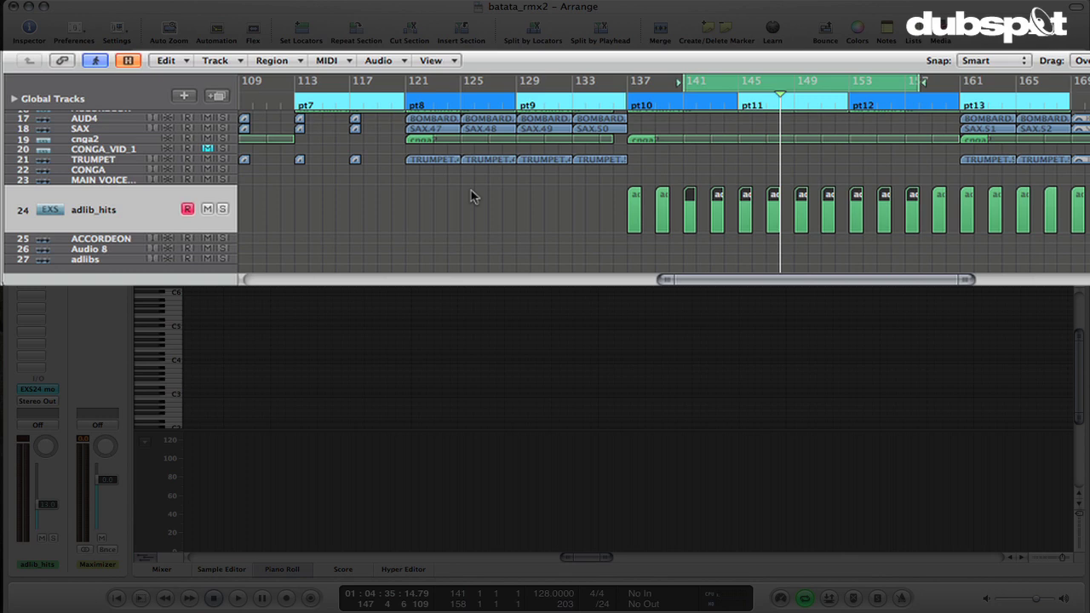
Step: Set a cycle over bars 1–9, zoom in, and select the five adlibs regions
{"action": "scroll", "coordinate": [472, 196], "scroll_direction": "left", "scroll_amount": 15}
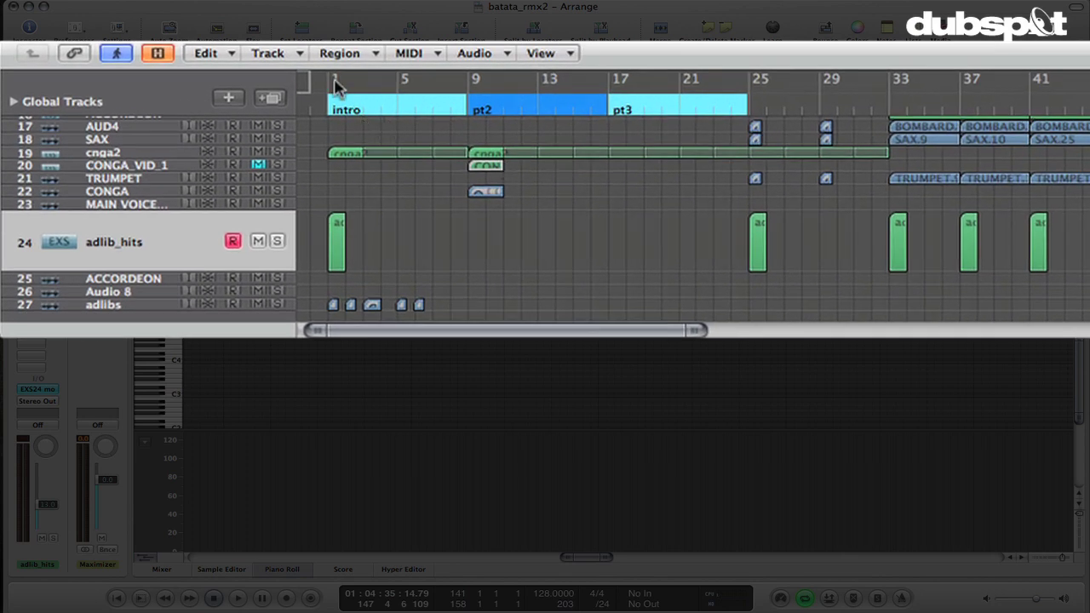
{"action": "left_click_drag", "start_coordinate": [334, 86], "coordinate": [468, 101]}
{"action": "key", "text": "ctrl+Right"}
{"action": "key", "text": "ctrl+Right"}
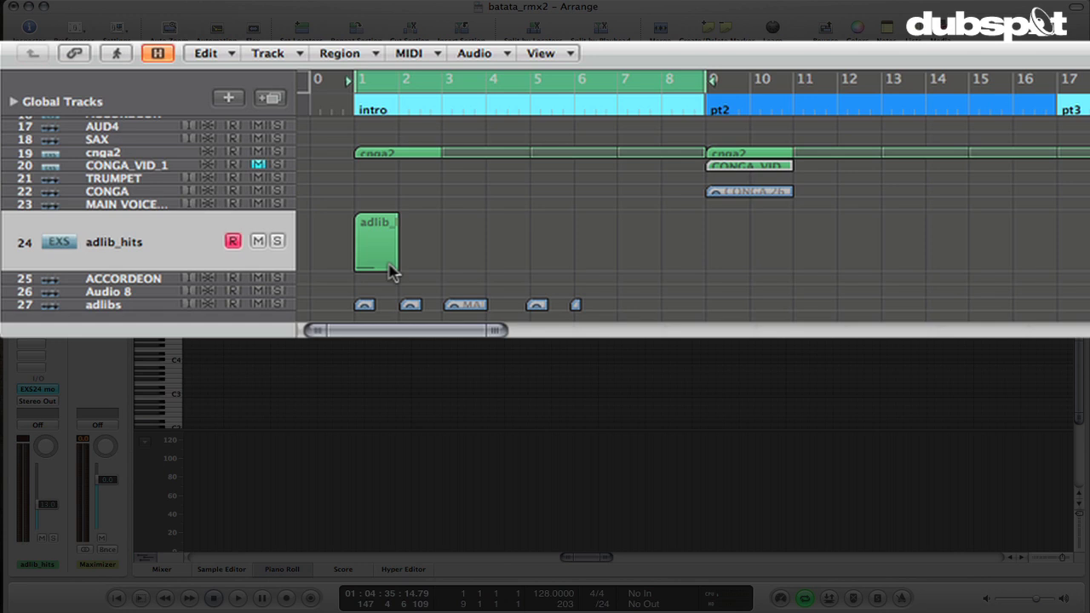
{"action": "key", "text": "ctrl+Down"}
{"action": "key", "text": "ctrl+Down"}
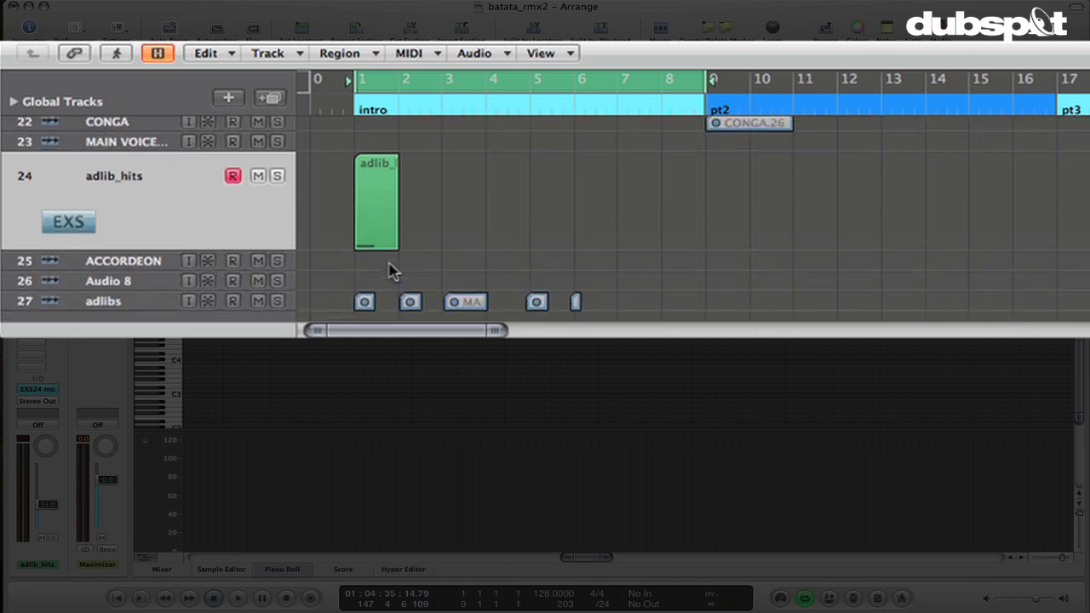
{"action": "left_click_drag", "start_coordinate": [348, 264], "coordinate": [620, 296]}
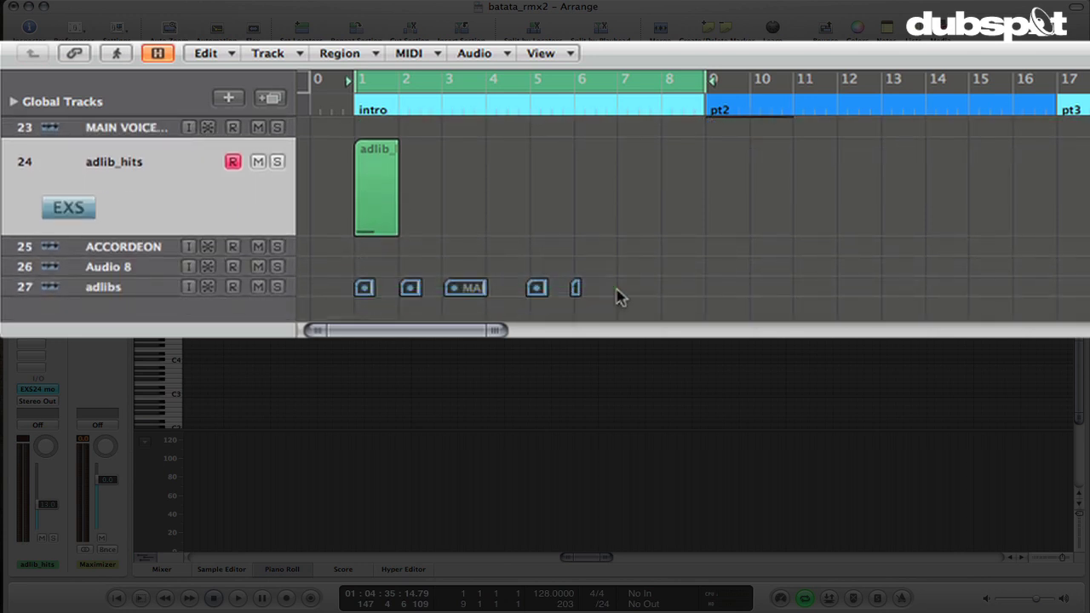
{"action": "left_click", "coordinate": [92, 292]}
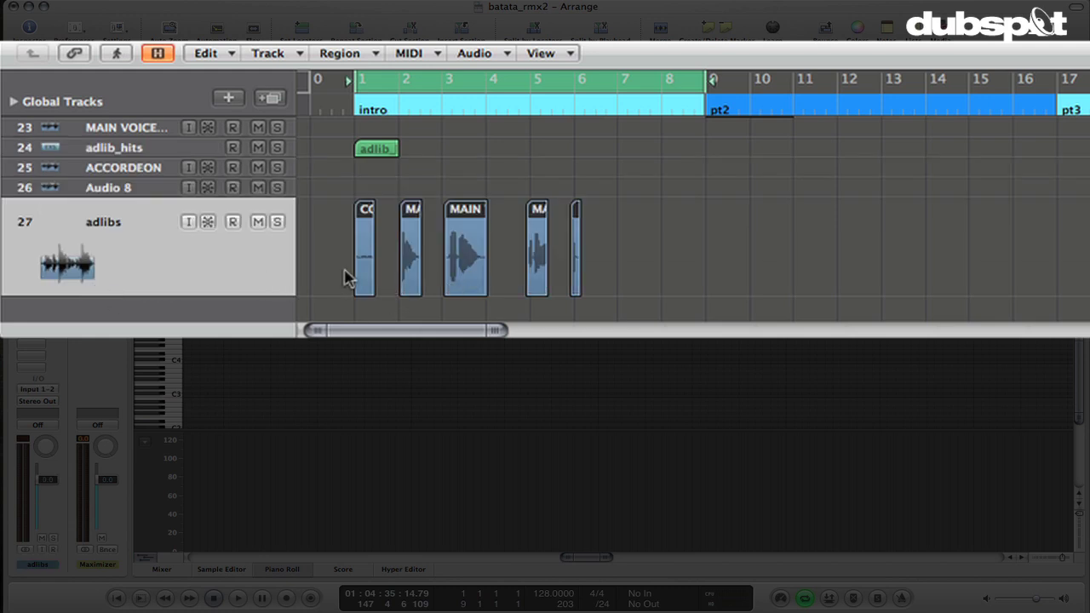
Step: Solo the five ad-lib regions and play them back, then stop
{"action": "key", "text": "s"}
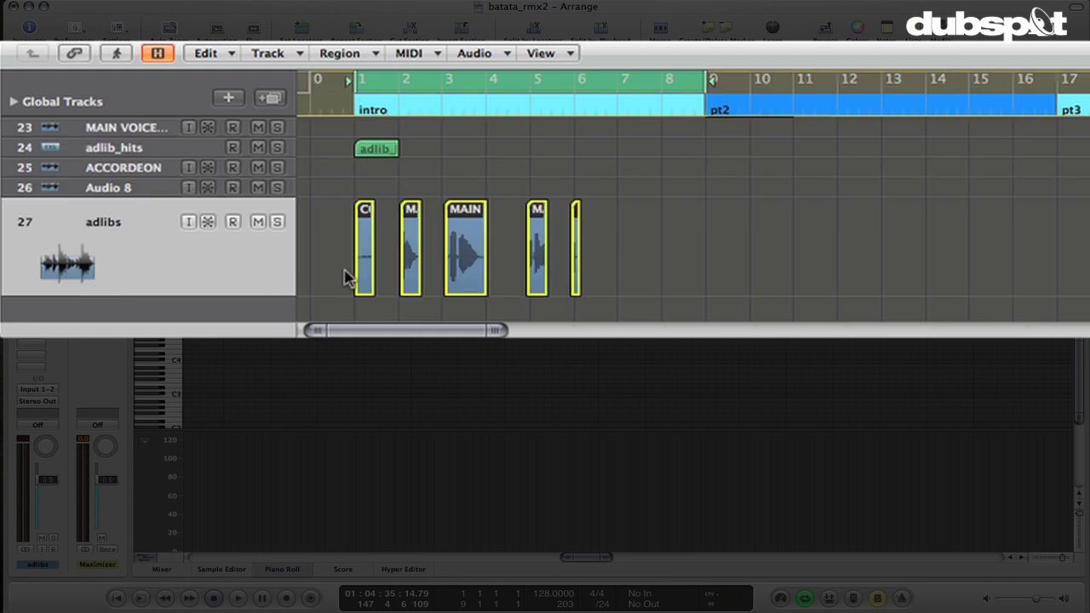
{"action": "key", "text": "space"}
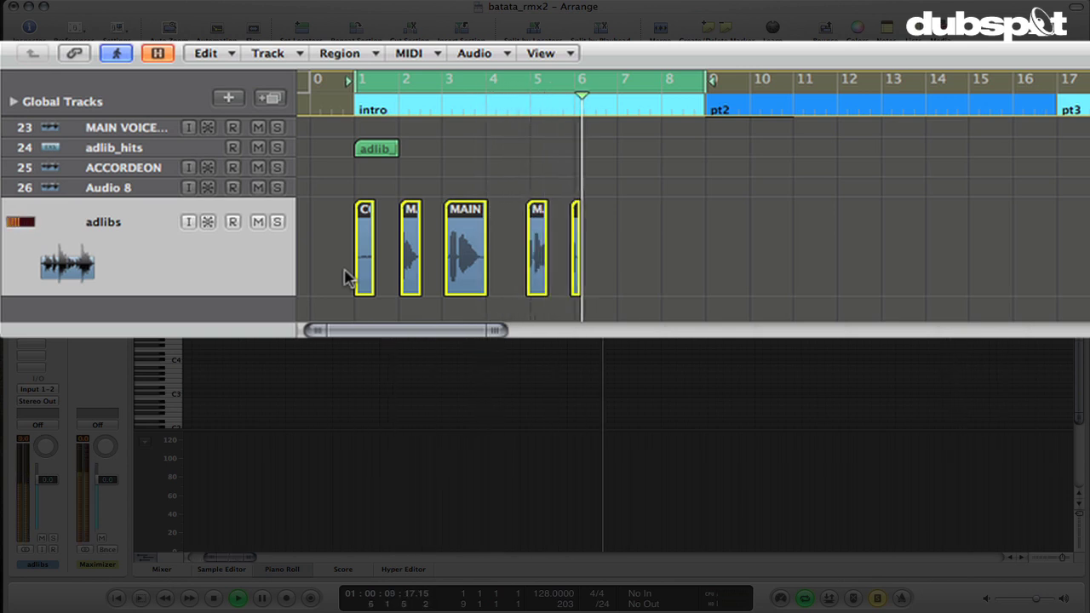
{"action": "key", "text": "space"}
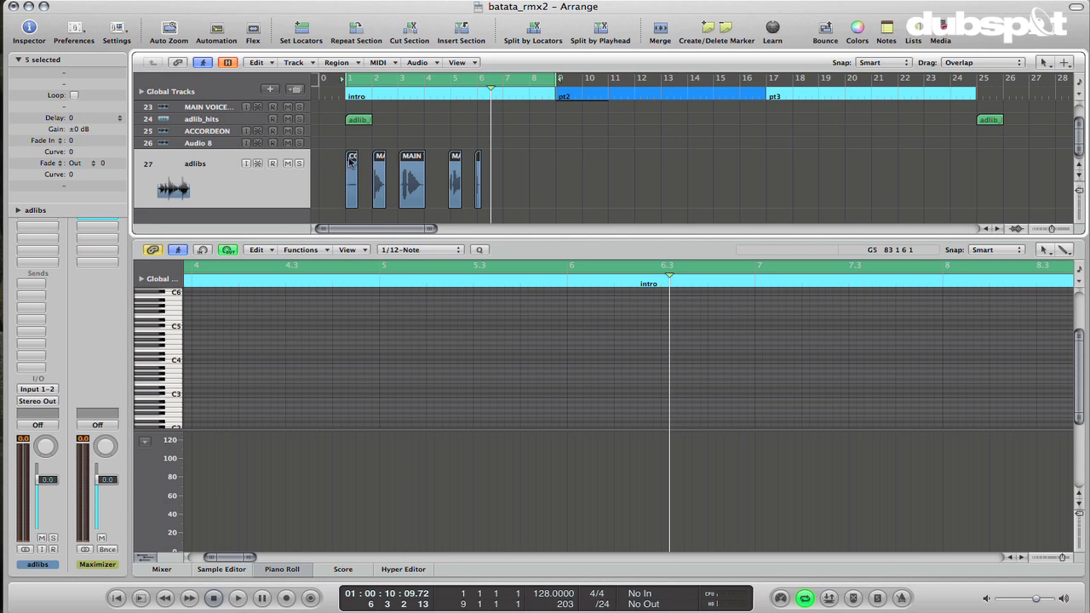
Step: Convert the ad-lib regions to a new sampler track named adlibs_vid, with zones created from regions
{"action": "key", "text": "super+Right"}
{"action": "right_click", "coordinate": [358, 164]}
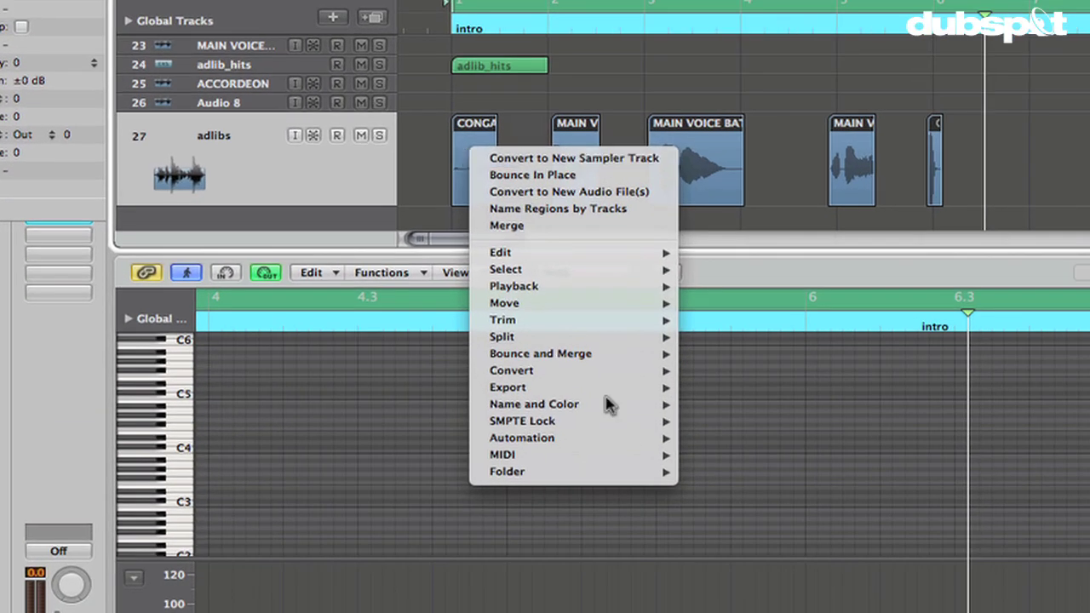
{"action": "mouse_move", "coordinate": [596, 373]}
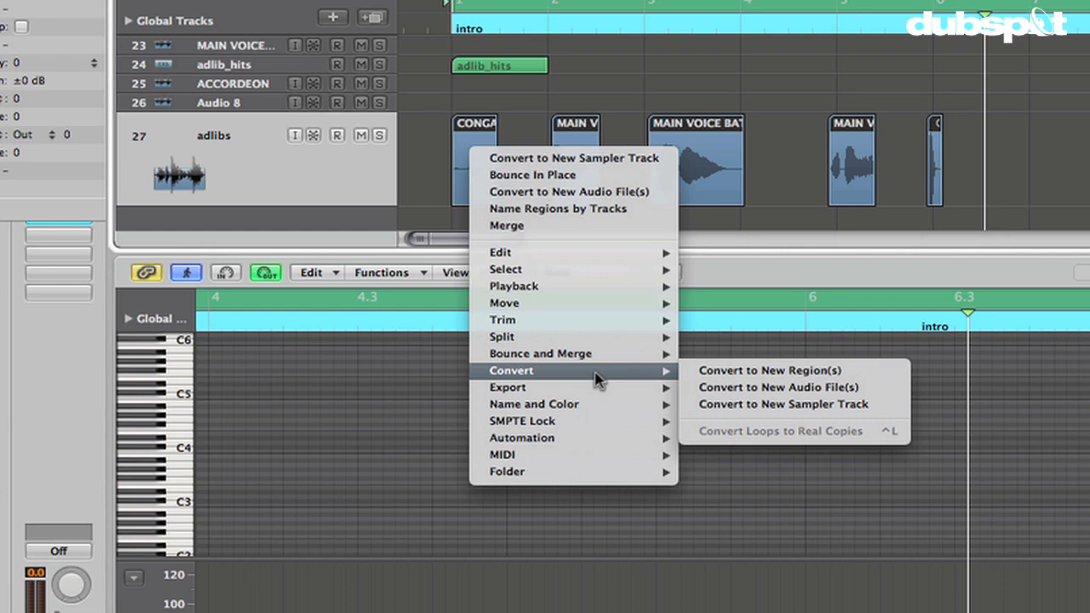
{"action": "left_click", "coordinate": [751, 405]}
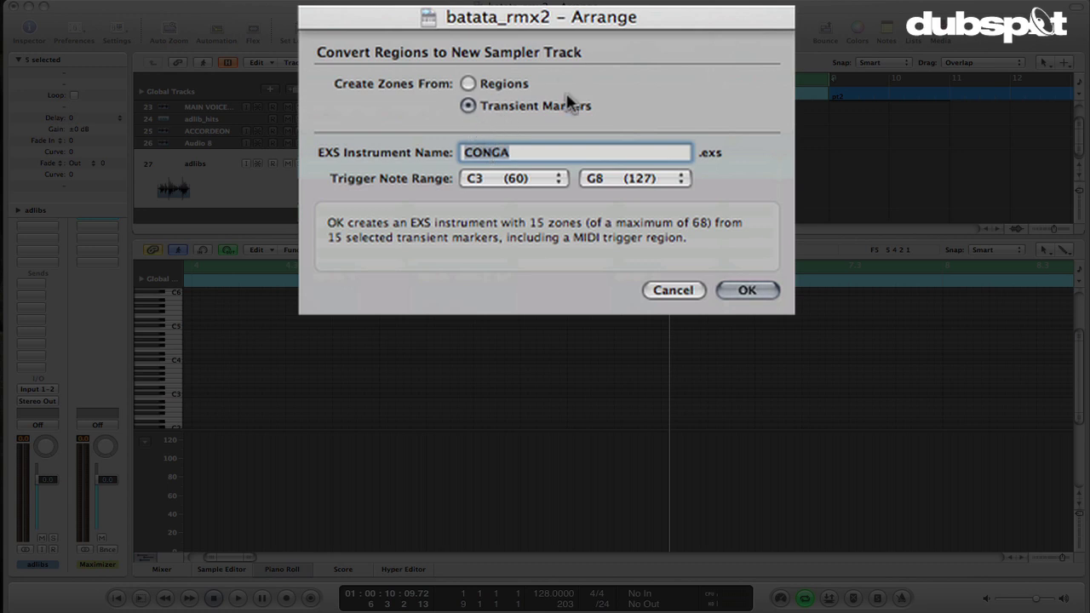
{"action": "left_click", "coordinate": [496, 89]}
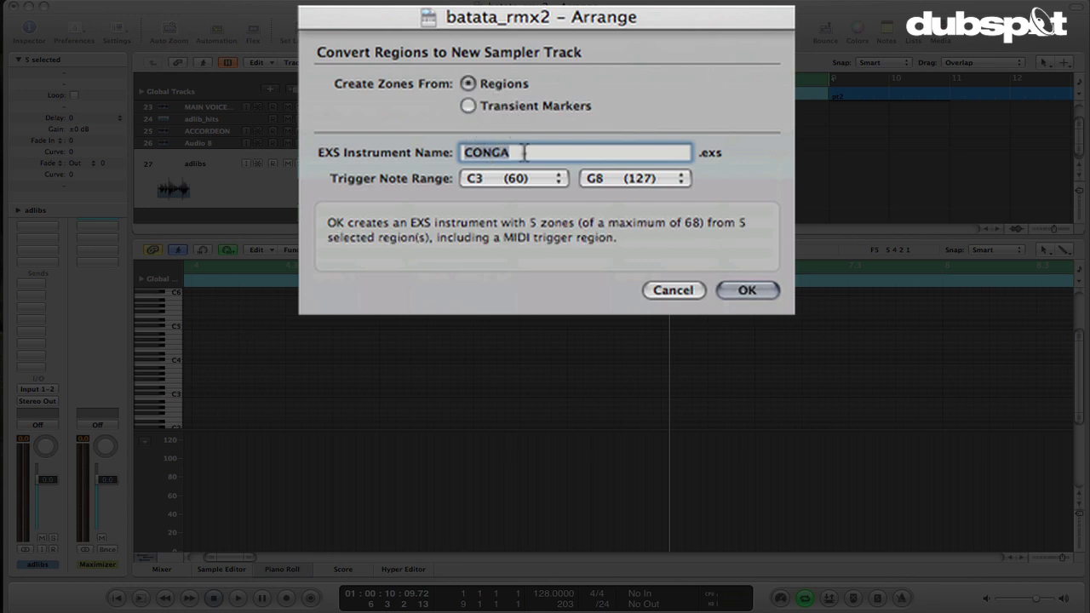
{"action": "type", "text": "adk"}
{"action": "key", "text": "BackSpace"}
{"action": "type", "text": "libs_Vid"}
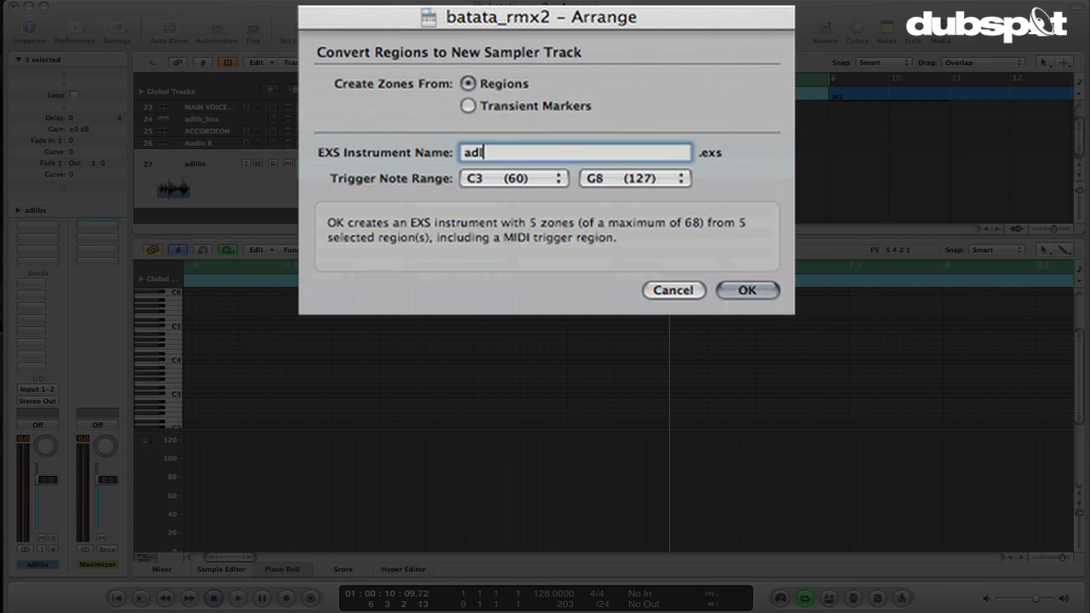
{"action": "key", "text": "BackSpace"}
{"action": "key", "text": "BackSpace"}
{"action": "key", "text": "BackSpace"}
{"action": "type", "text": "vid"}
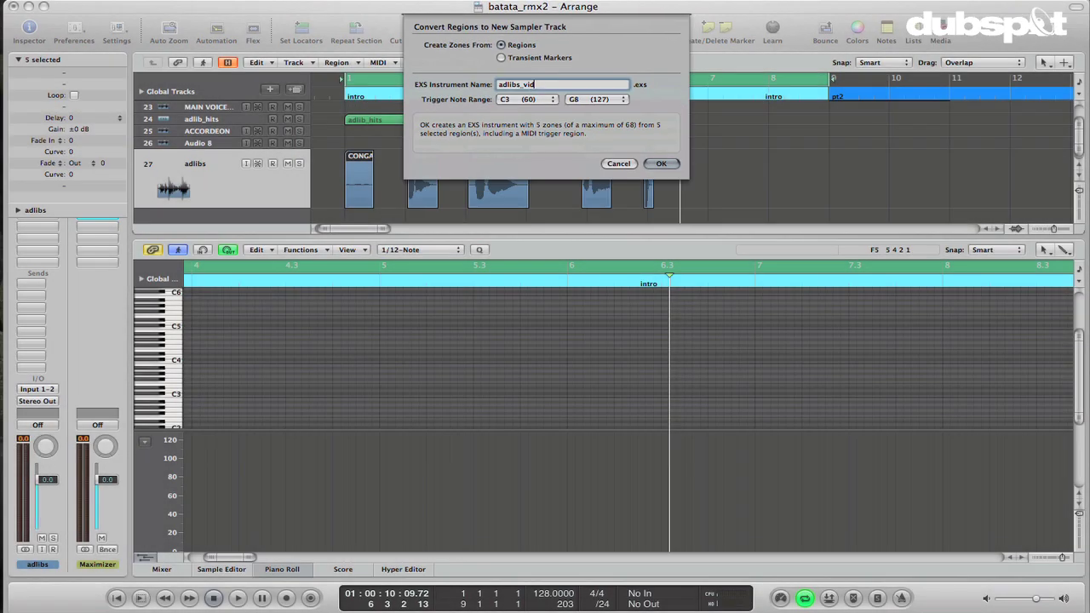
{"action": "key", "text": "Return"}
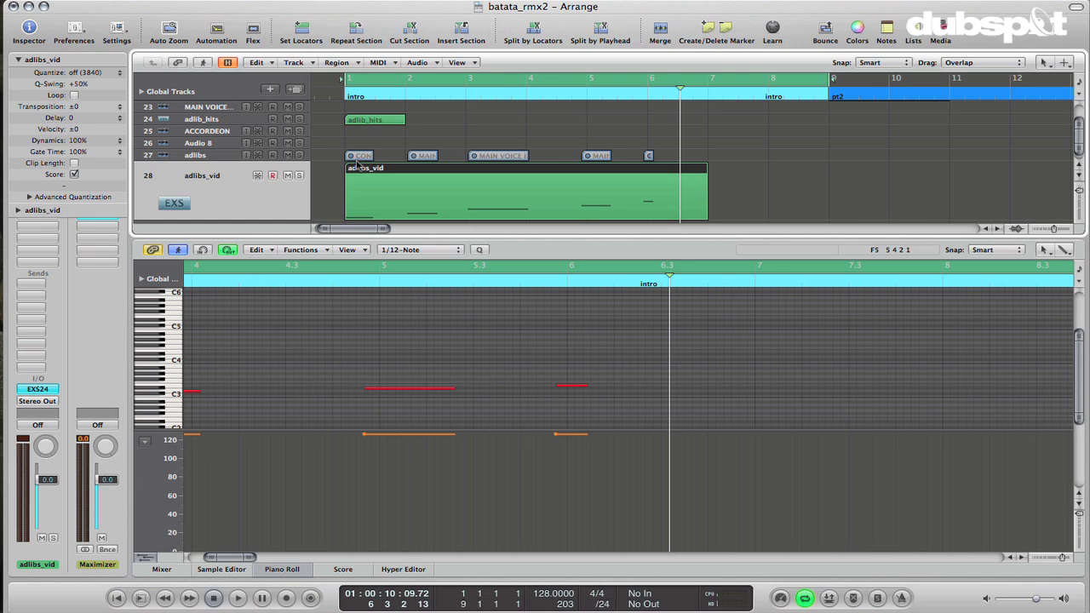
Step: Inspect the MAIN, MAIN VOICE and ACCORDEON ad-lib regions
{"action": "left_click", "coordinate": [425, 158]}
{"action": "left_click", "coordinate": [485, 158]}
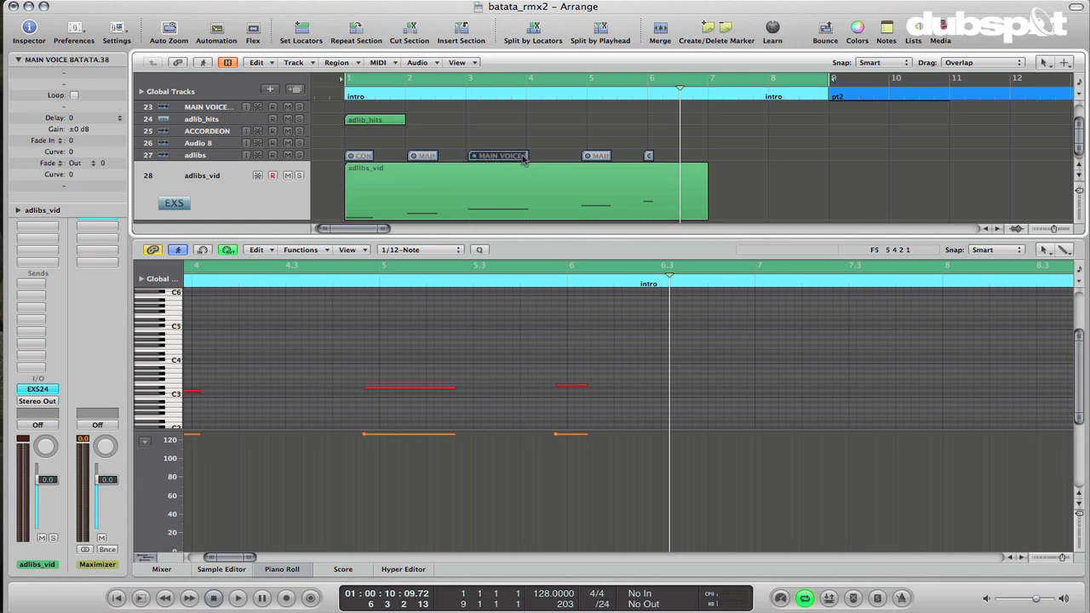
{"action": "left_click", "coordinate": [594, 157]}
{"action": "left_click", "coordinate": [649, 157]}
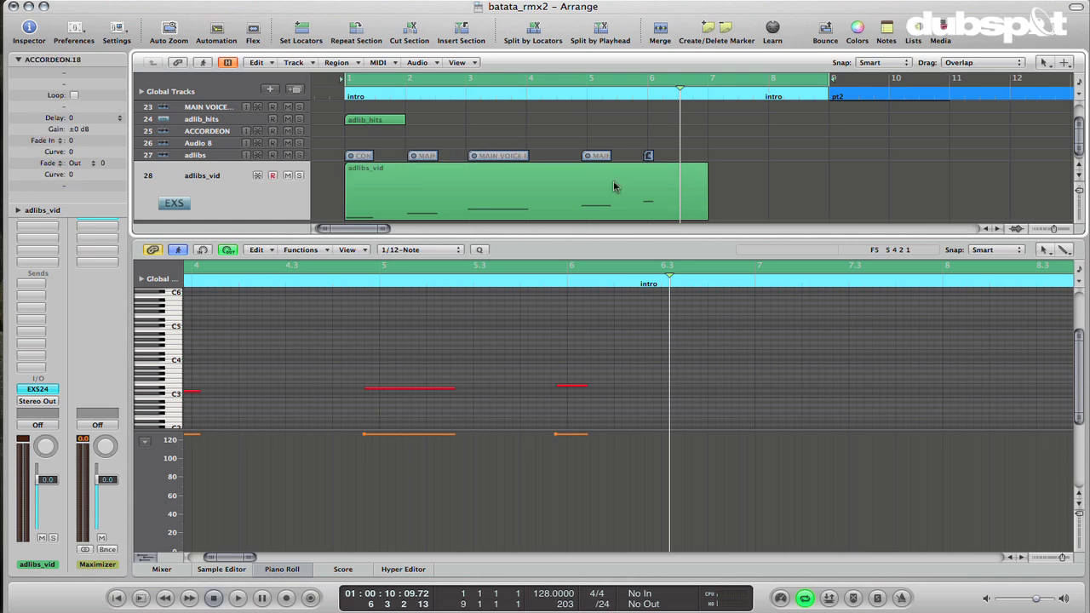
Step: Show the adlibs_vid trigger region in the piano roll, check its notes, and zoom out
{"action": "left_click", "coordinate": [506, 177]}
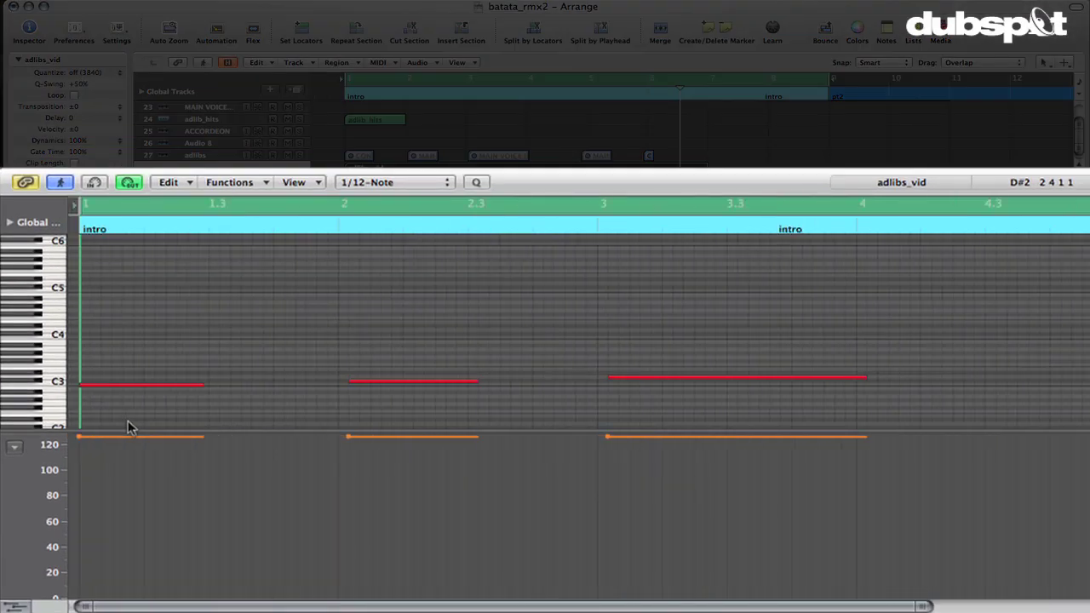
{"action": "left_click", "coordinate": [55, 382]}
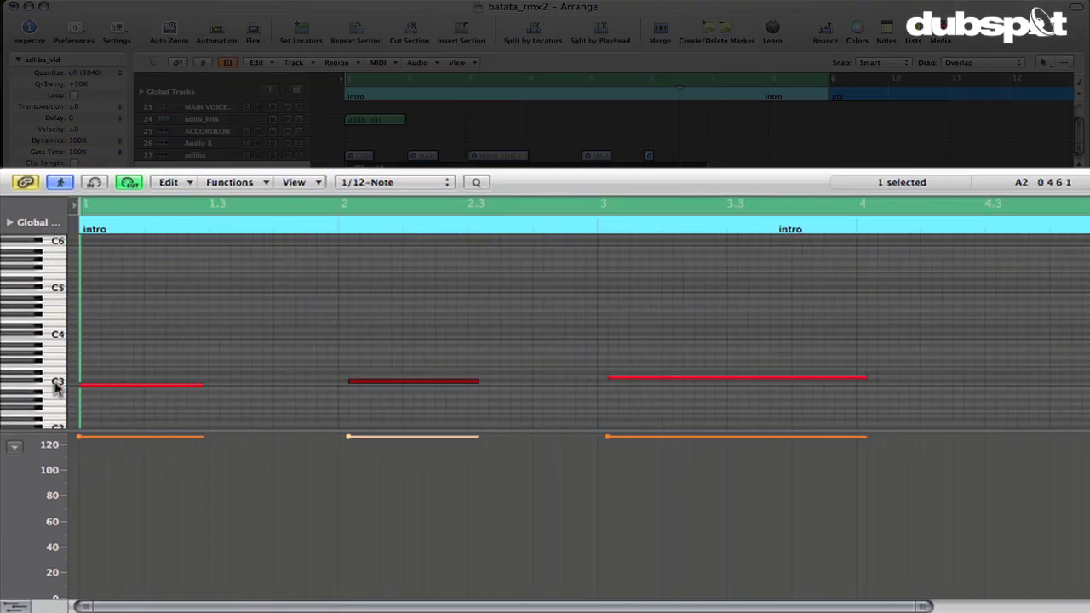
{"action": "left_click", "coordinate": [52, 388]}
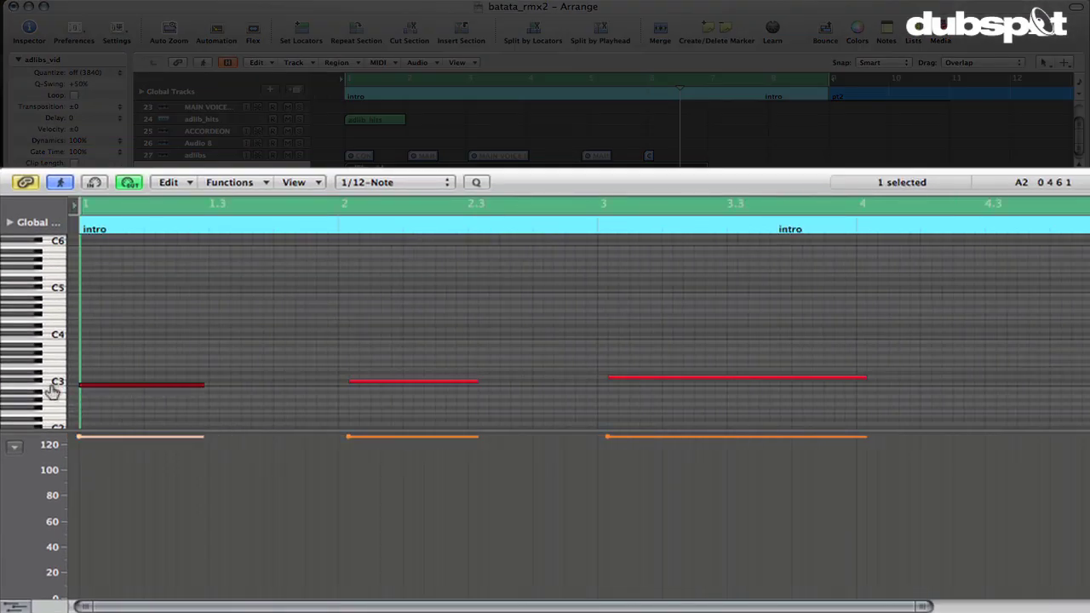
{"action": "left_click", "coordinate": [53, 378]}
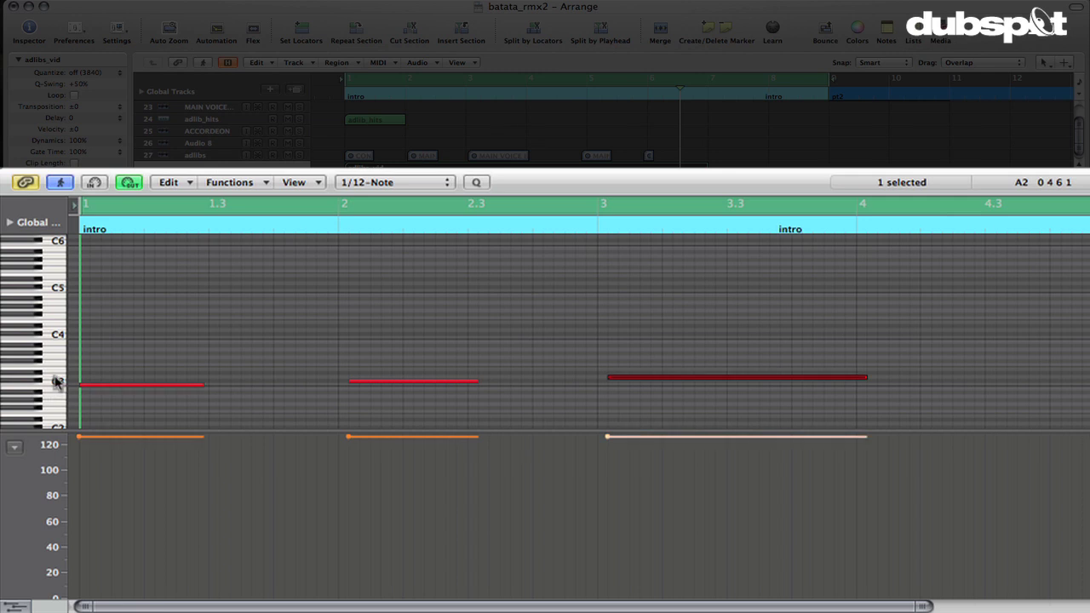
{"action": "left_click", "coordinate": [299, 370]}
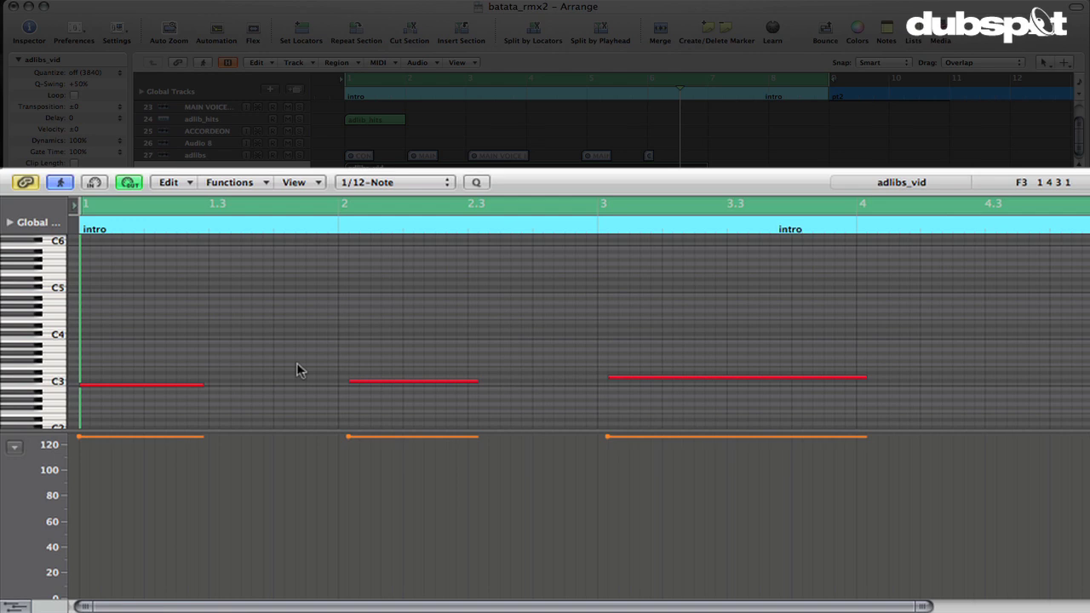
{"action": "key", "text": "ctrl+Left"}
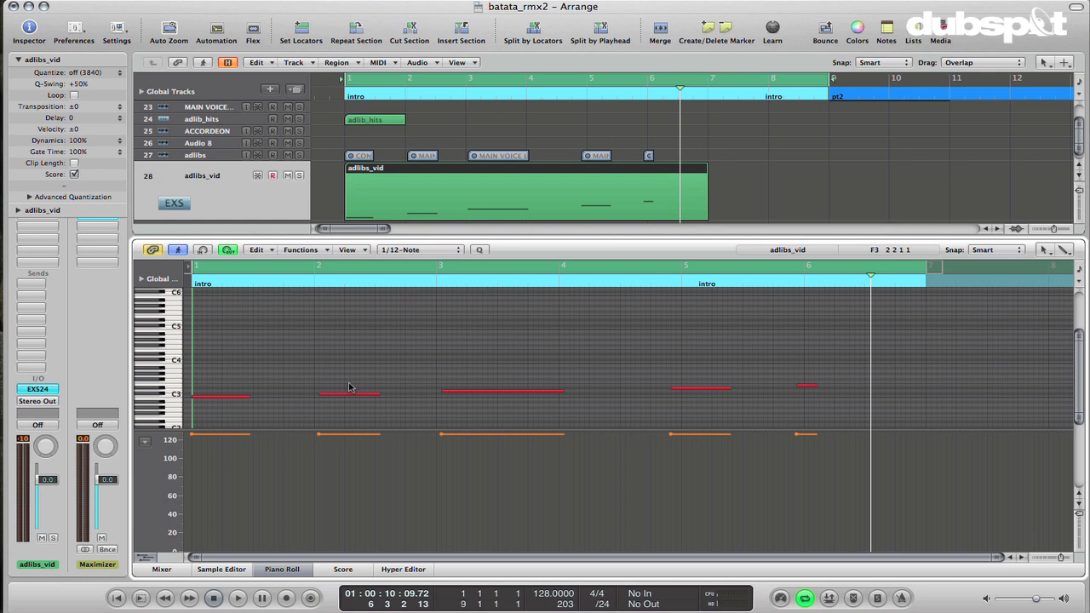
Step: Open the EXS24 plug-in from the adlibs_vid channel strip's insert slot
{"action": "left_click", "coordinate": [37, 389]}
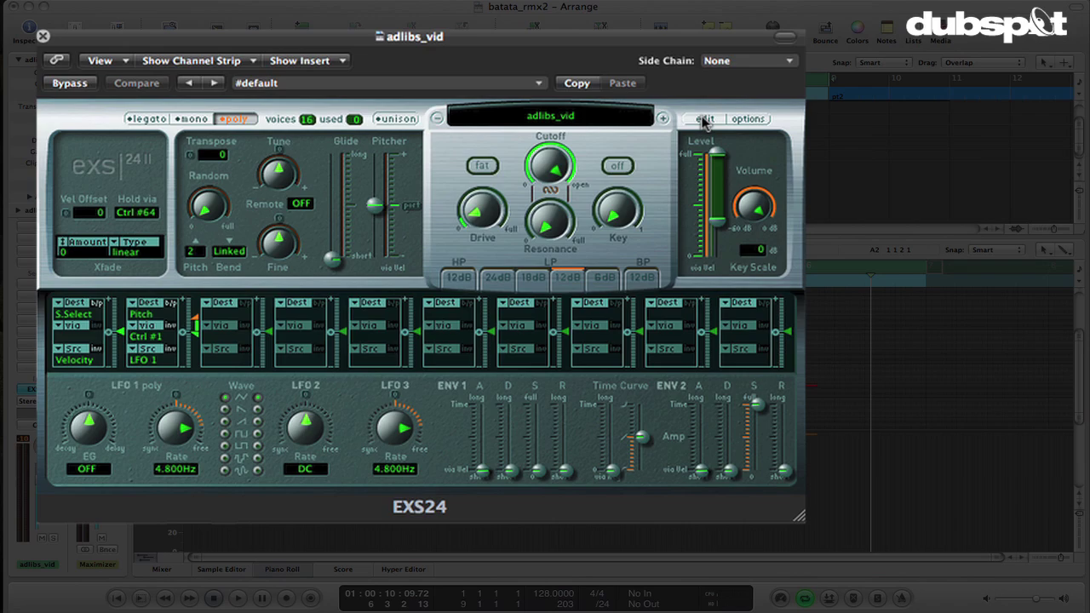
Step: Open the EXS24 Instrument Editor and audition the CONGA, MAIN VOICE and ACCORDEON zones, C3–E3
{"action": "left_click", "coordinate": [704, 120]}
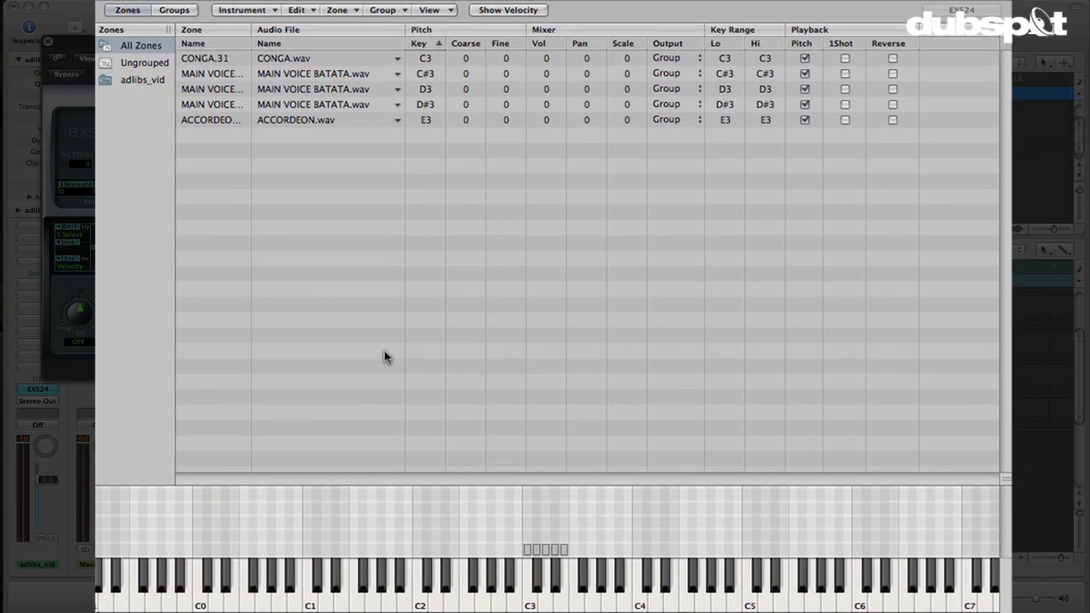
{"action": "left_click", "coordinate": [528, 604]}
{"action": "left_click", "coordinate": [538, 579]}
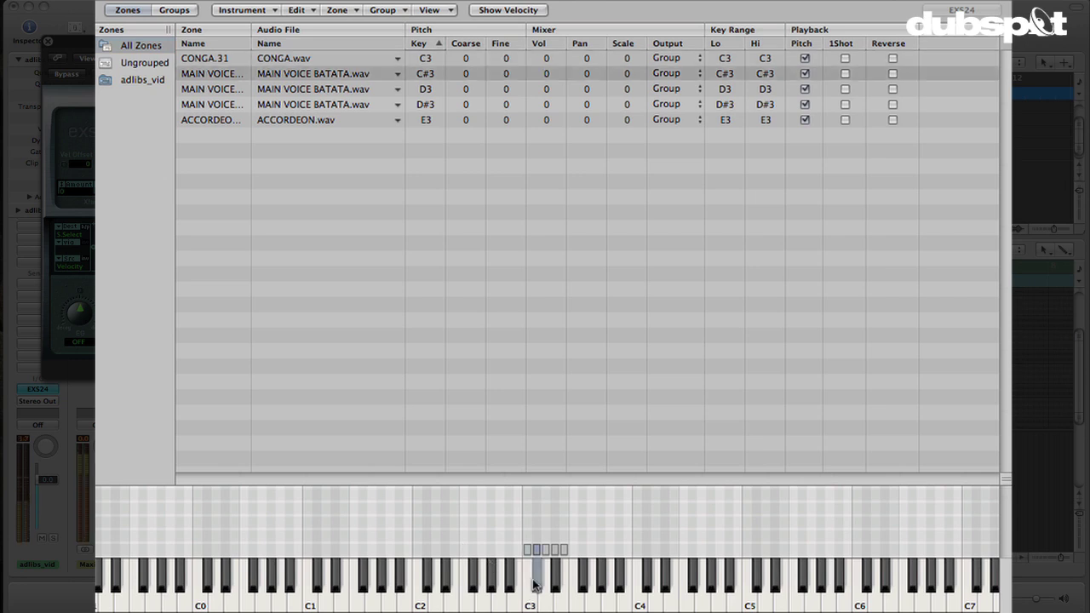
{"action": "left_click", "coordinate": [547, 599]}
{"action": "left_click", "coordinate": [554, 579]}
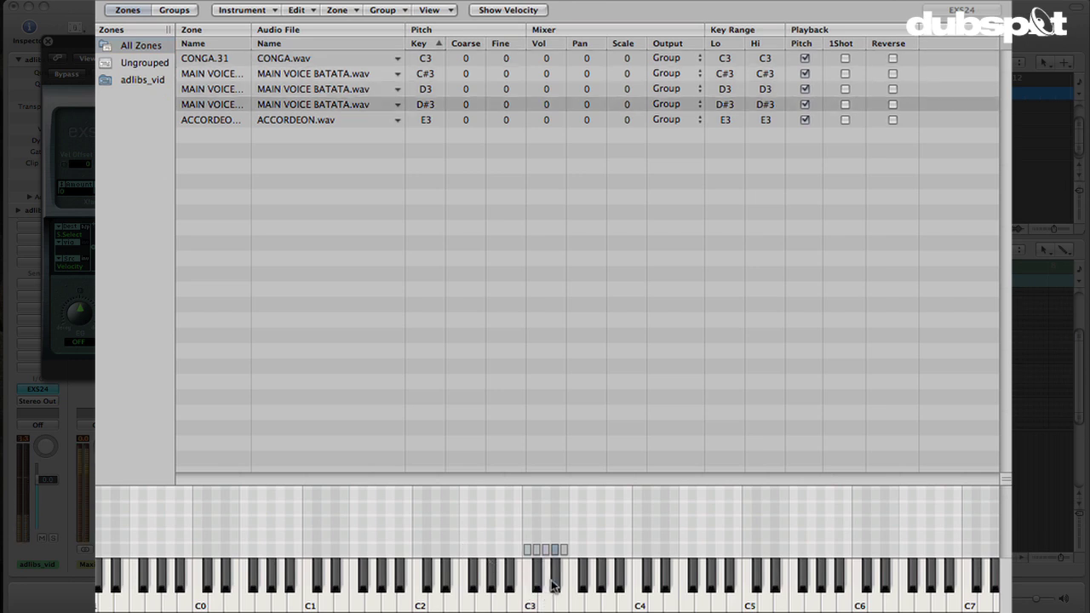
{"action": "left_click", "coordinate": [564, 598]}
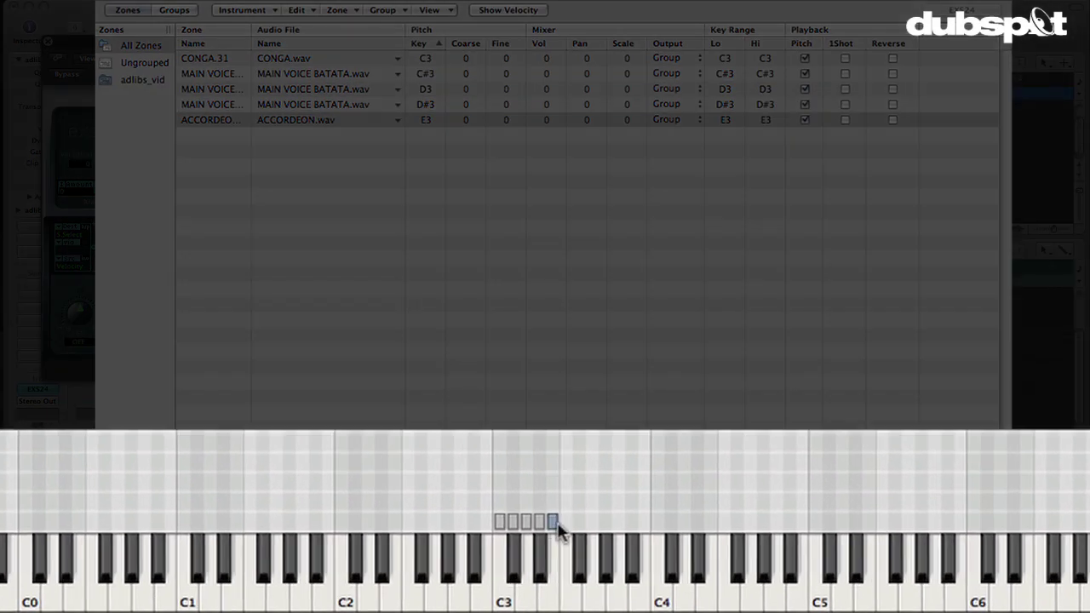
Step: Stretch the ACCORDEON zone's key range up to B5 and play it at several pitches
{"action": "left_click_drag", "start_coordinate": [552, 522], "coordinate": [964, 524]}
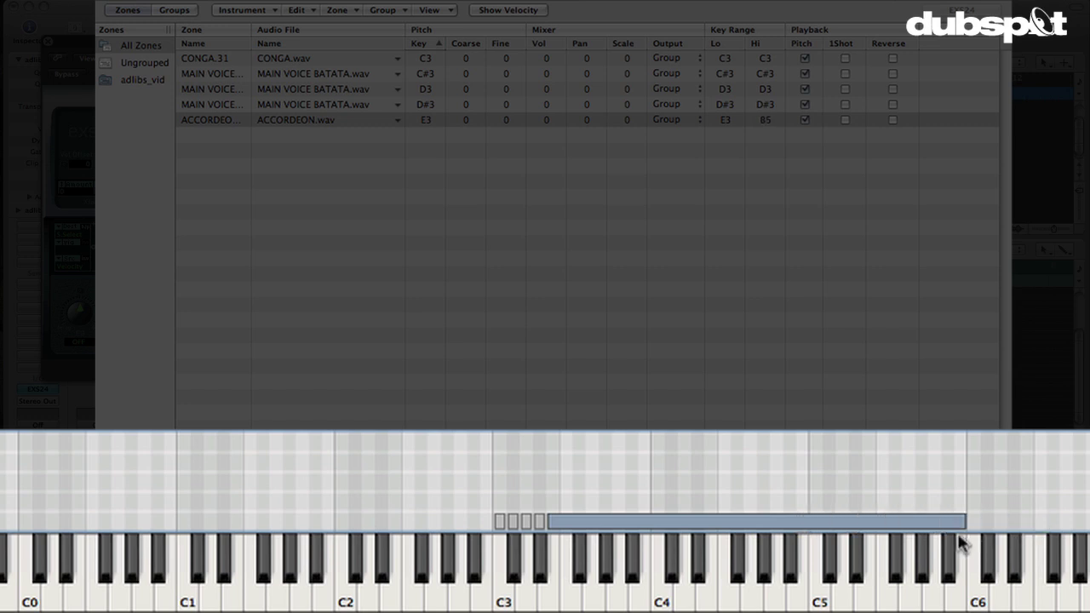
{"action": "left_click", "coordinate": [562, 602]}
{"action": "left_click", "coordinate": [569, 596]}
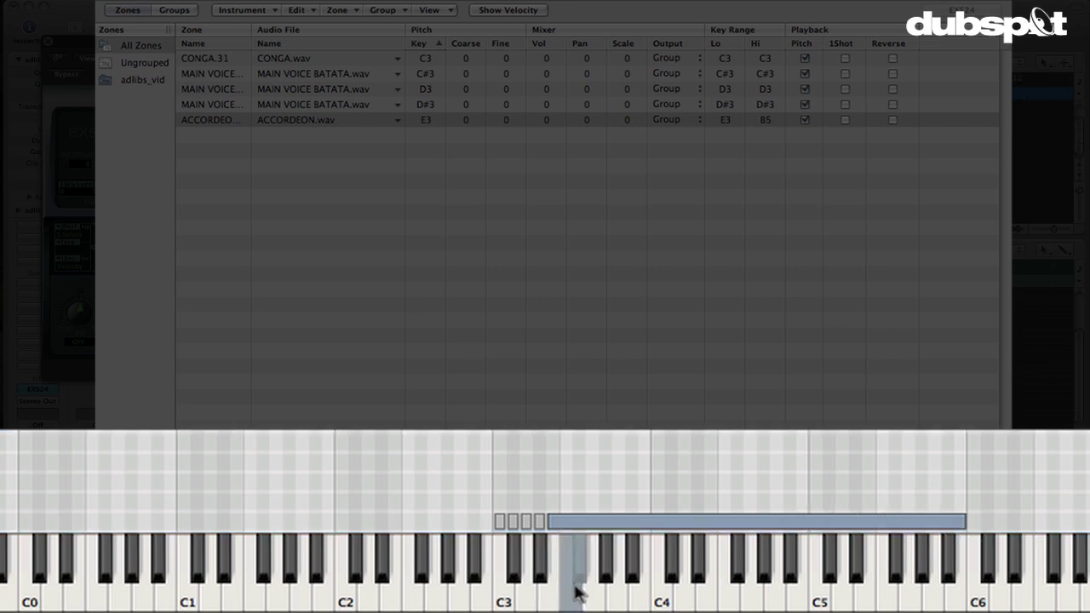
{"action": "left_click", "coordinate": [559, 601]}
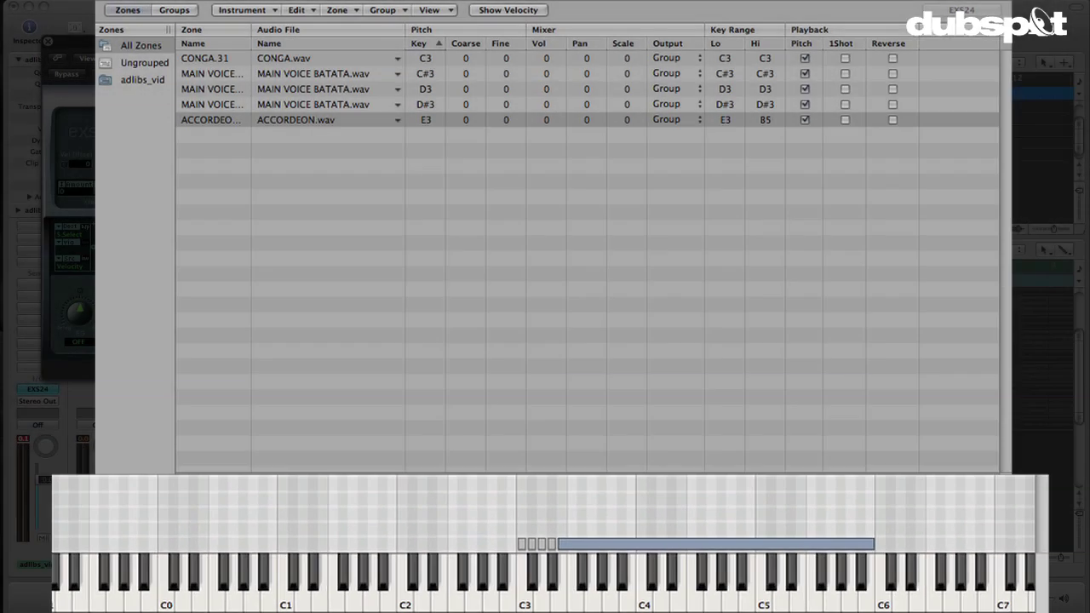
Step: Route the CONGA zone to output 3-4, the second zone to 5-6, the third to 7-8
{"action": "left_click", "coordinate": [563, 216]}
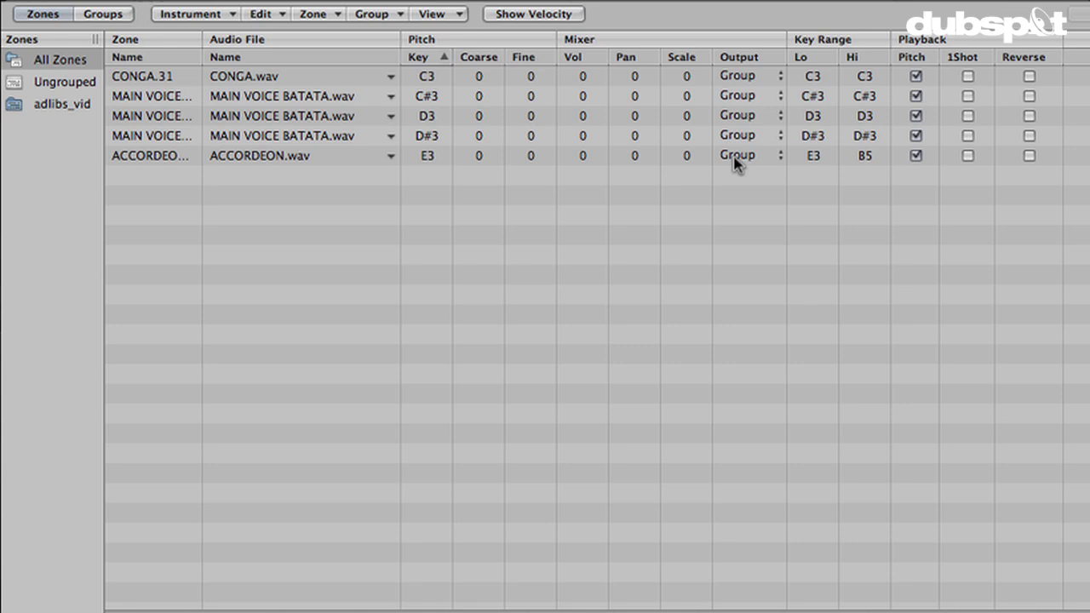
{"action": "left_click", "coordinate": [750, 82]}
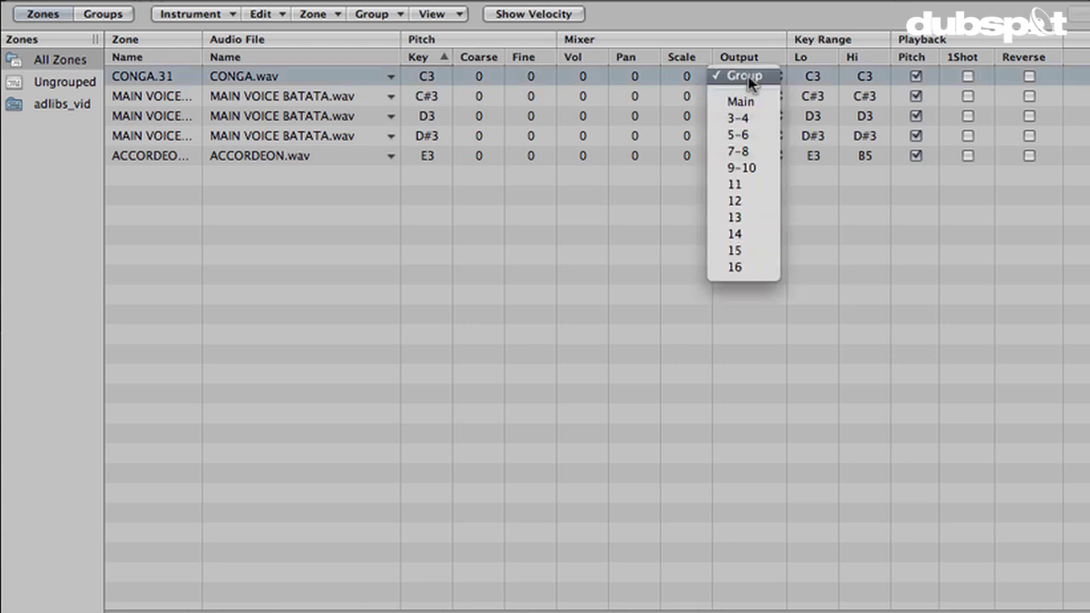
{"action": "left_click", "coordinate": [746, 120]}
{"action": "left_click", "coordinate": [748, 98]}
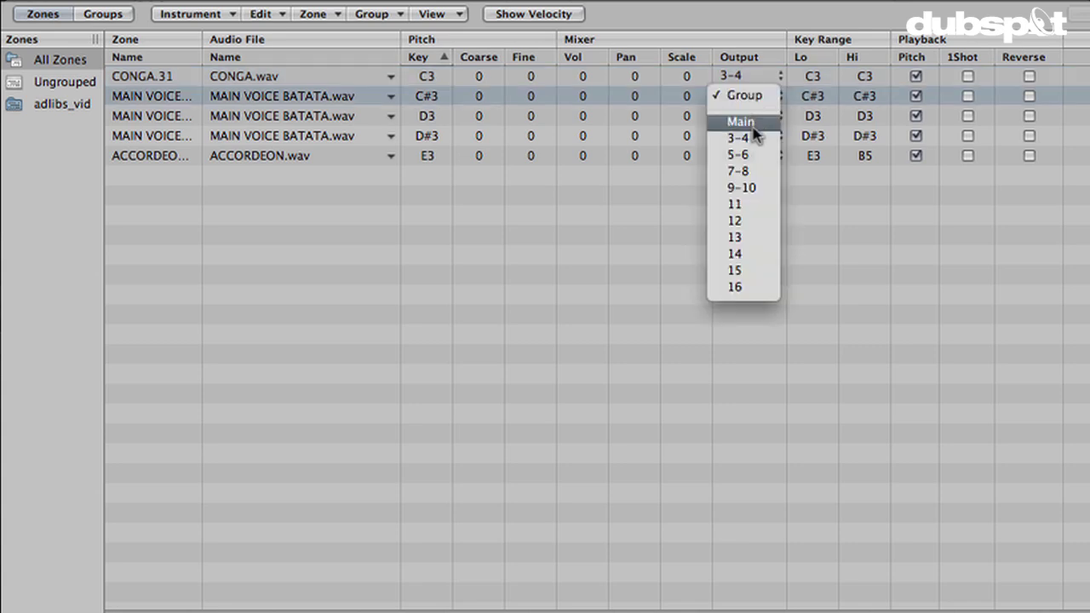
{"action": "left_click", "coordinate": [755, 153]}
{"action": "left_click", "coordinate": [763, 115]}
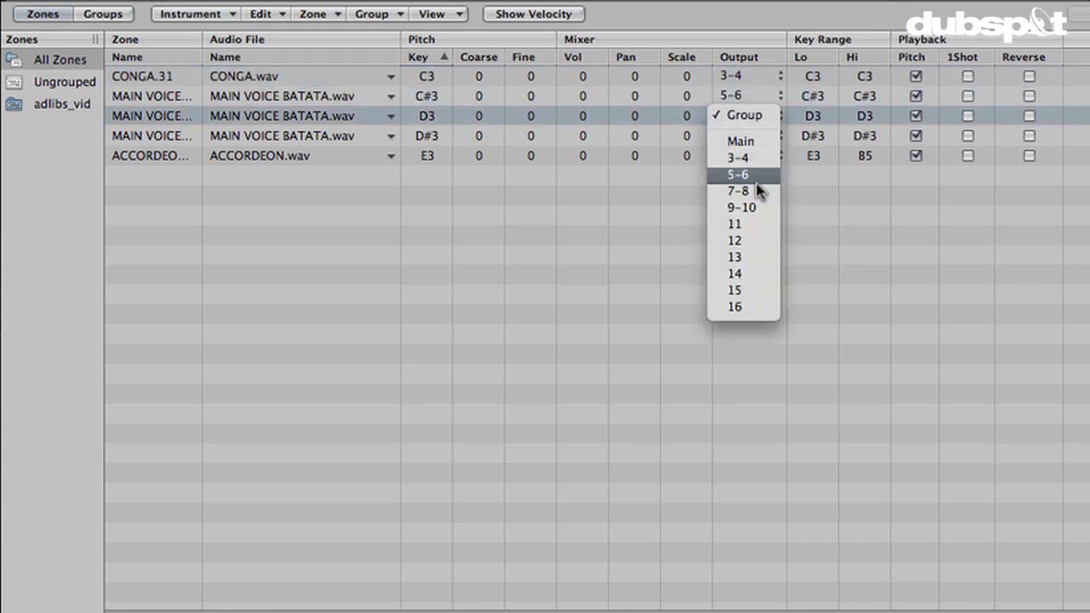
{"action": "left_click", "coordinate": [761, 191]}
Step: Route the fourth zone to 9-10 and ACCORDEON to 11, then choose Instrument > Save As
{"action": "left_click", "coordinate": [763, 135]}
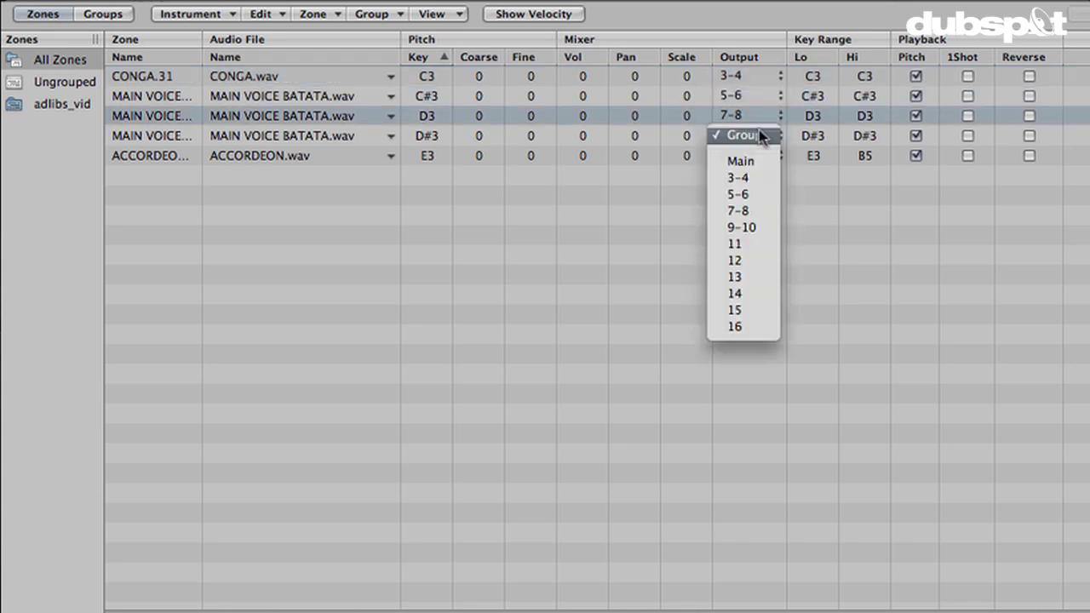
{"action": "left_click", "coordinate": [743, 228]}
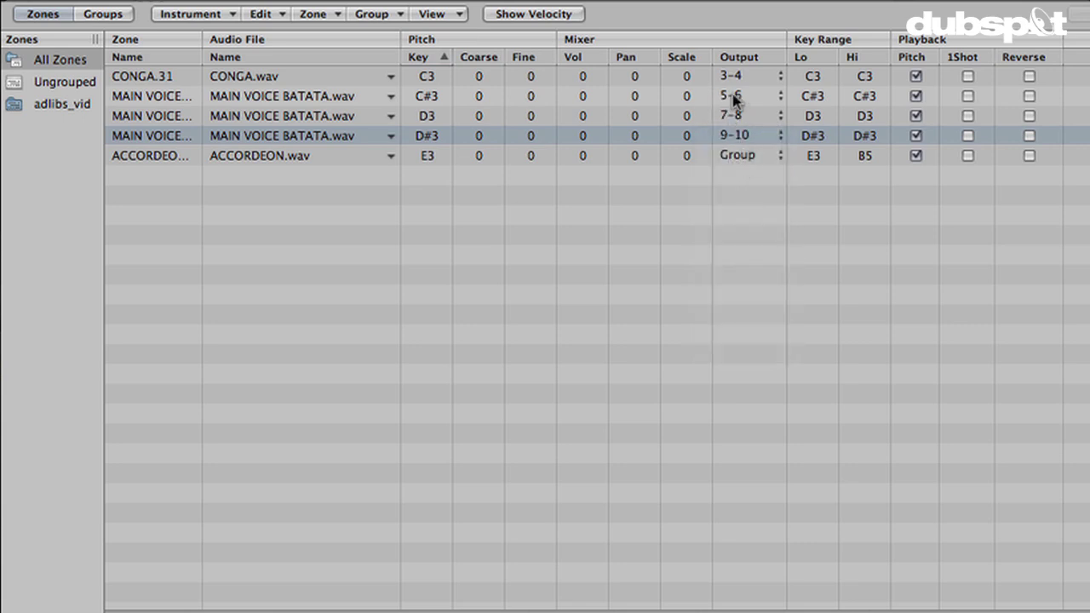
{"action": "left_click", "coordinate": [759, 155]}
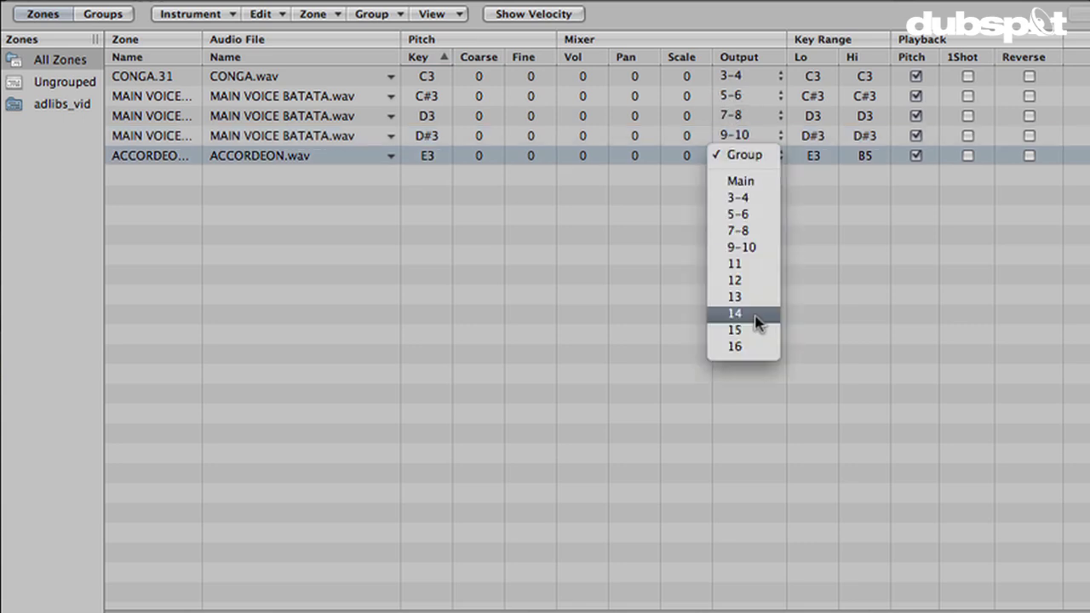
{"action": "left_click", "coordinate": [738, 264]}
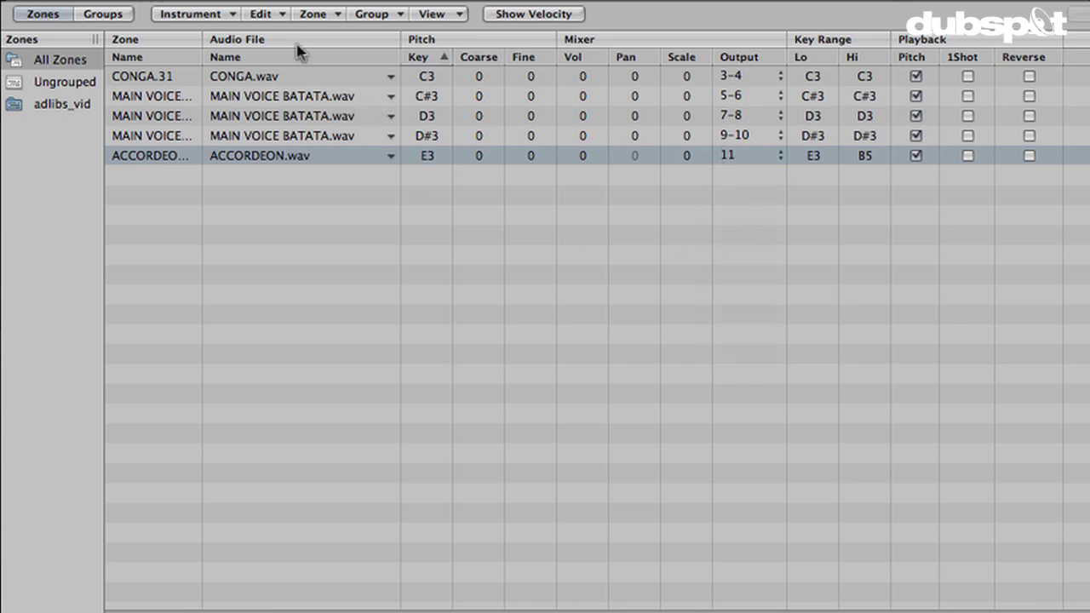
{"action": "left_click", "coordinate": [220, 15]}
{"action": "left_click", "coordinate": [218, 96]}
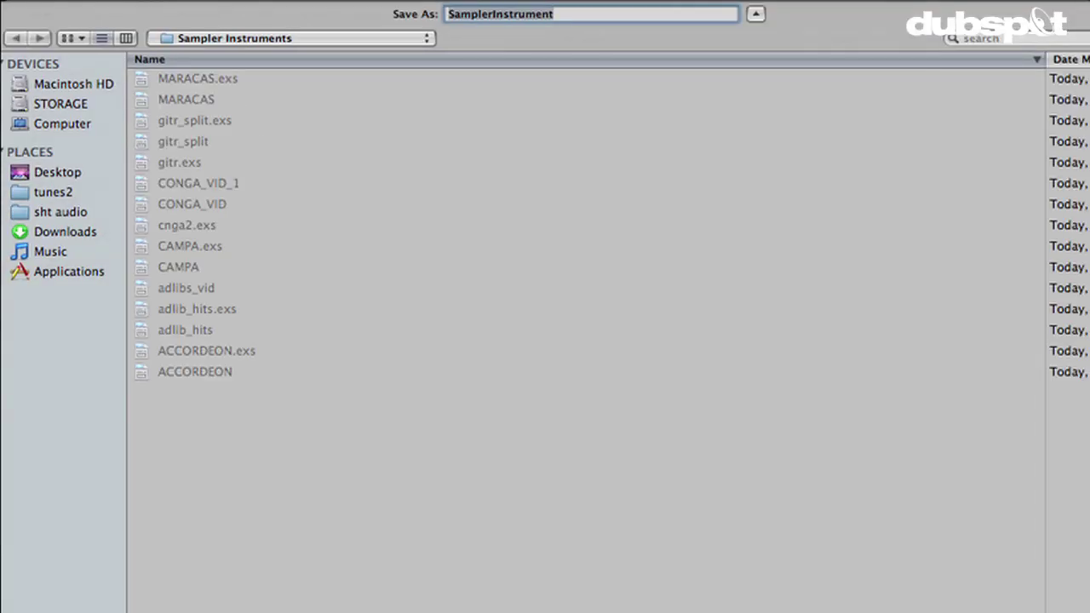
Step: Save the sampler instrument under the name adlibs_vid_multi
{"action": "type", "text": "adk"}
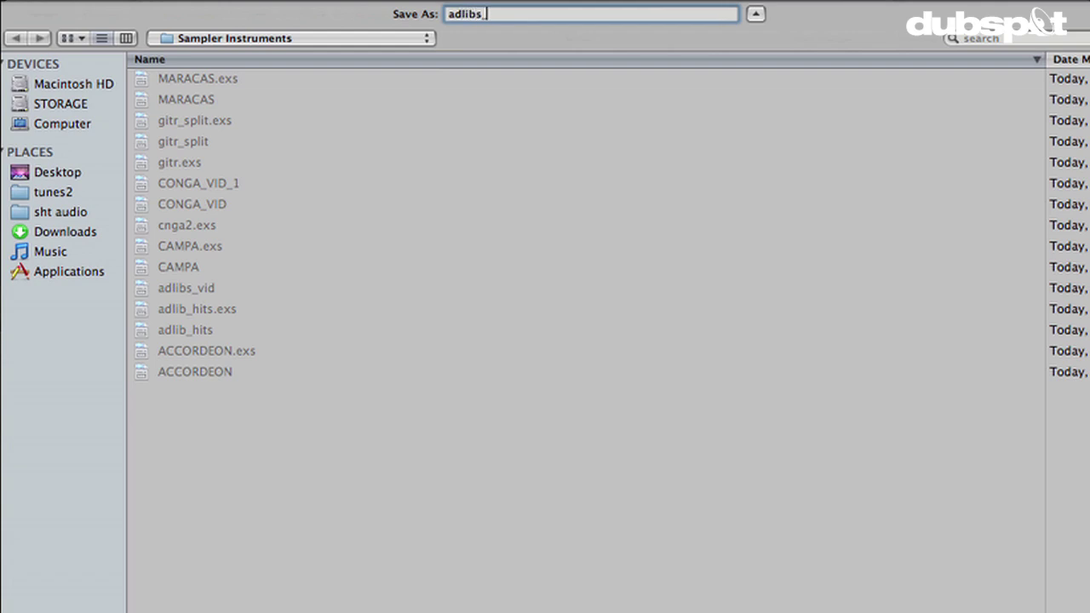
{"action": "type", "text": "ibs_vid_multi"}
{"action": "left_click", "coordinate": [249, 117]}
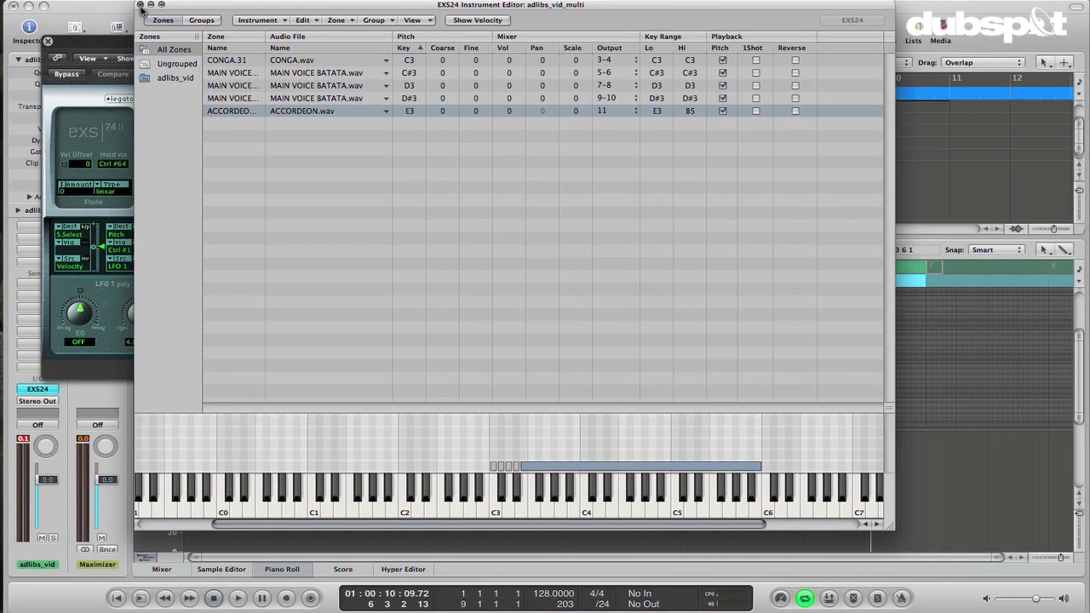
Step: Close the EXS24 editor windows and load EXS24 Multi Output on the adlibs_vid channel
{"action": "left_click", "coordinate": [141, 5]}
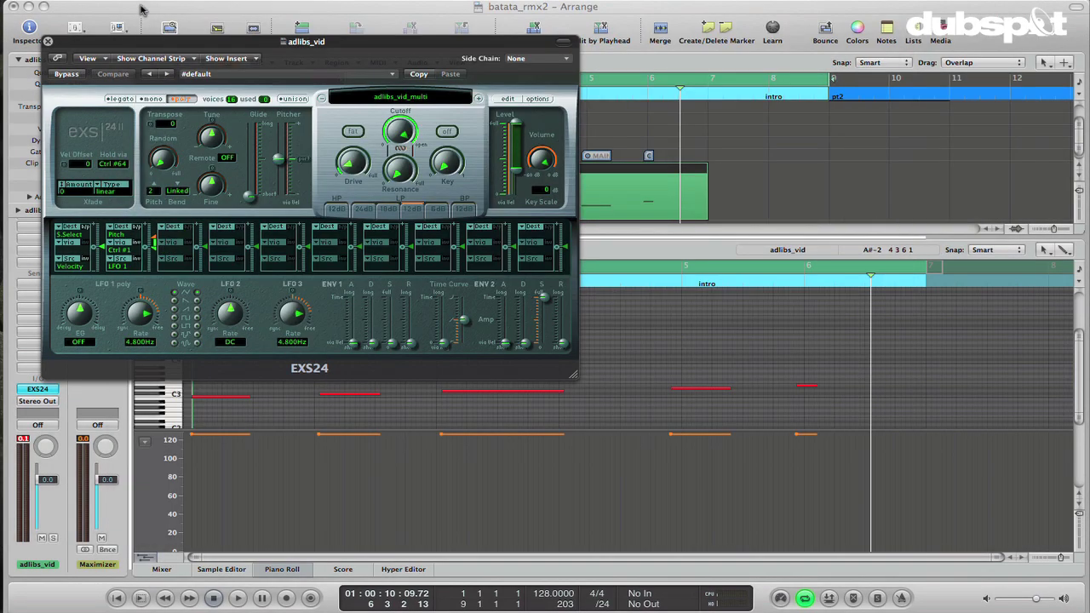
{"action": "left_click", "coordinate": [48, 41]}
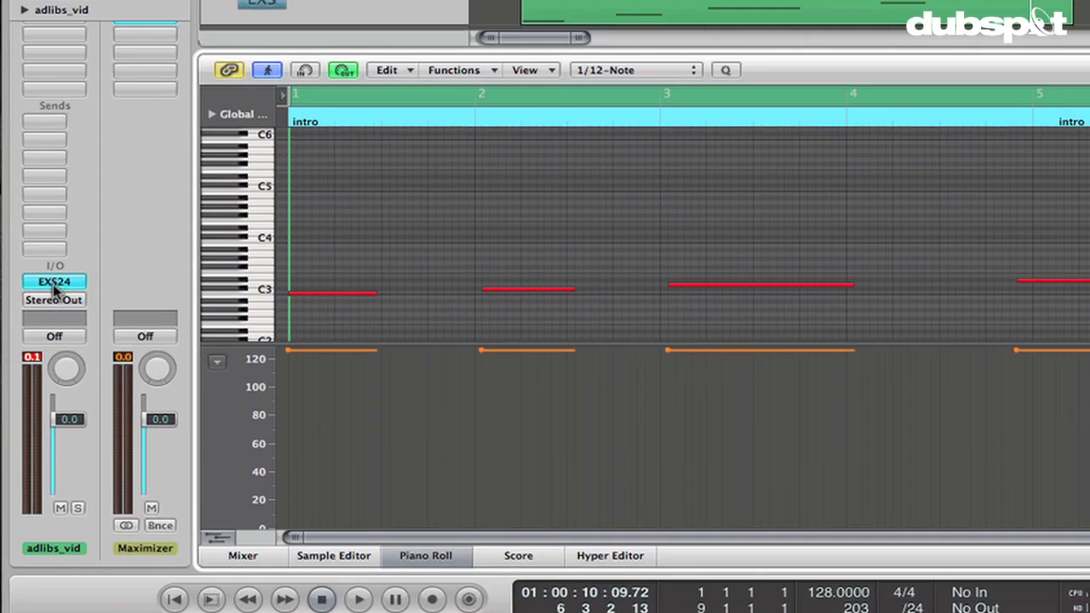
{"action": "left_click", "coordinate": [53, 283]}
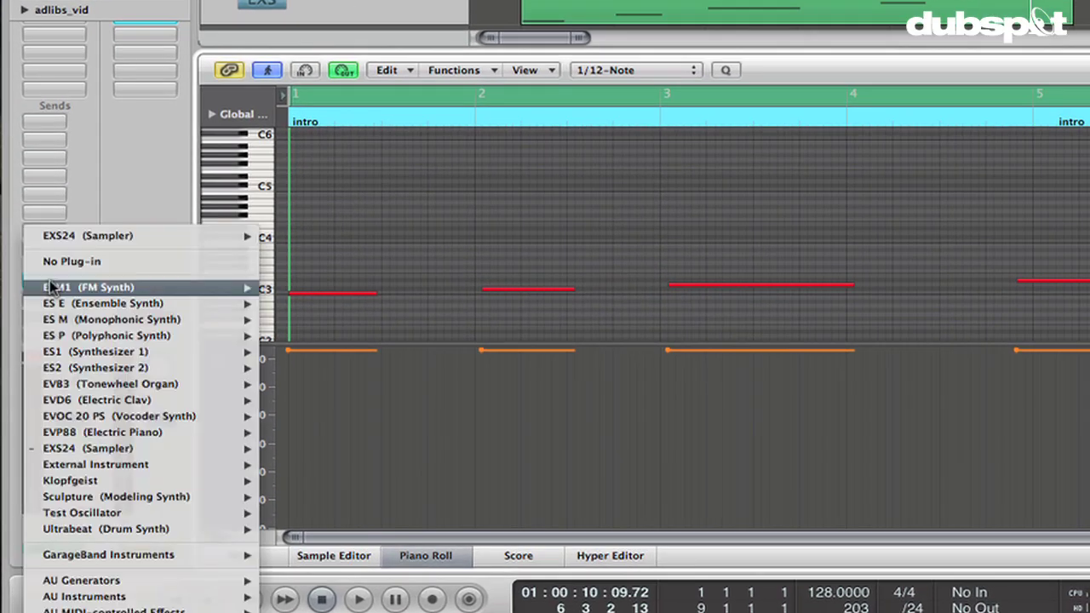
{"action": "mouse_move", "coordinate": [105, 447]}
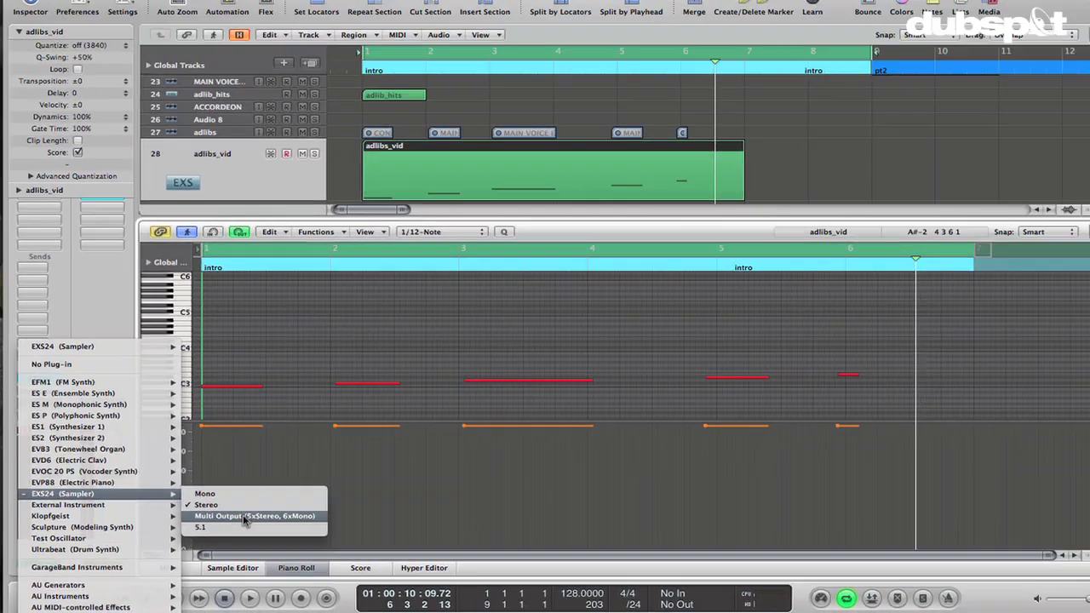
{"action": "left_click", "coordinate": [348, 479]}
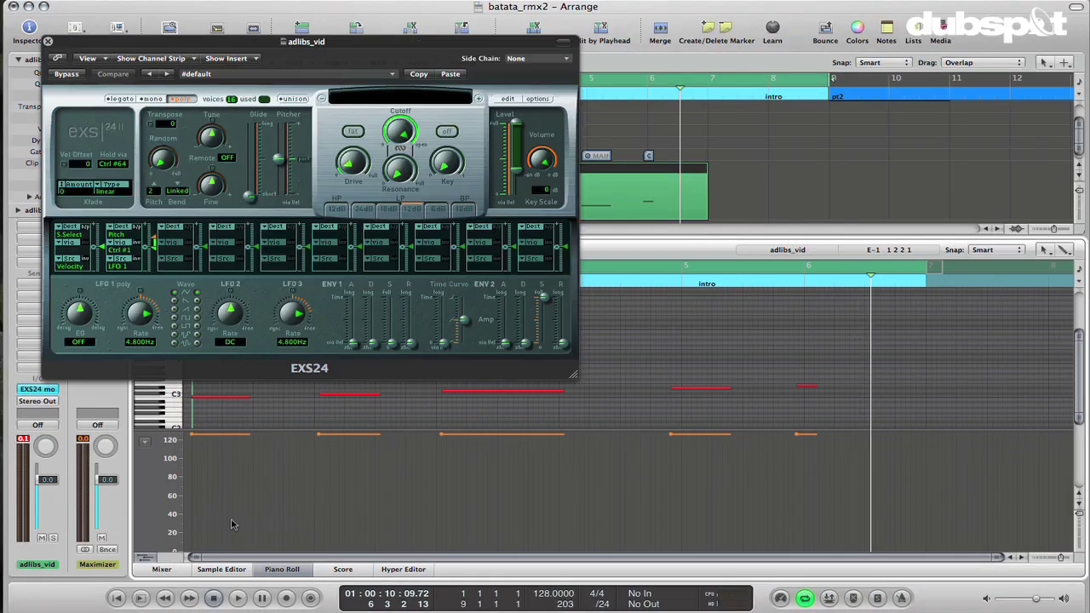
{"action": "left_click", "coordinate": [49, 41]}
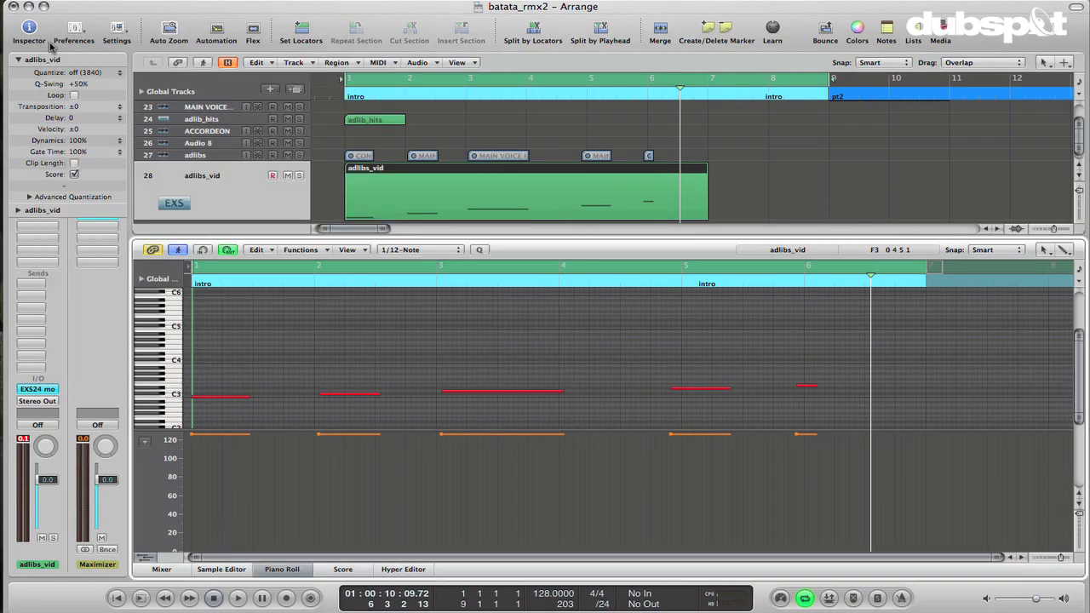
Step: In the Mixer, reload adlibs_vid's EXS24 as stereo, then again as Multi Output
{"action": "left_click", "coordinate": [160, 569]}
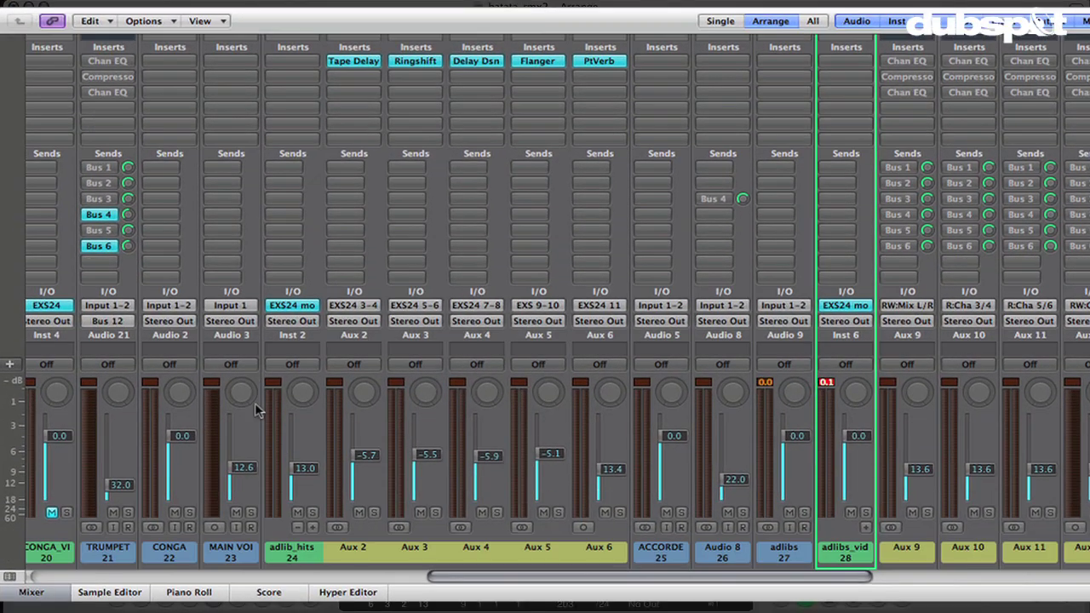
{"action": "scroll", "coordinate": [258, 411], "scroll_direction": "right", "scroll_amount": 5}
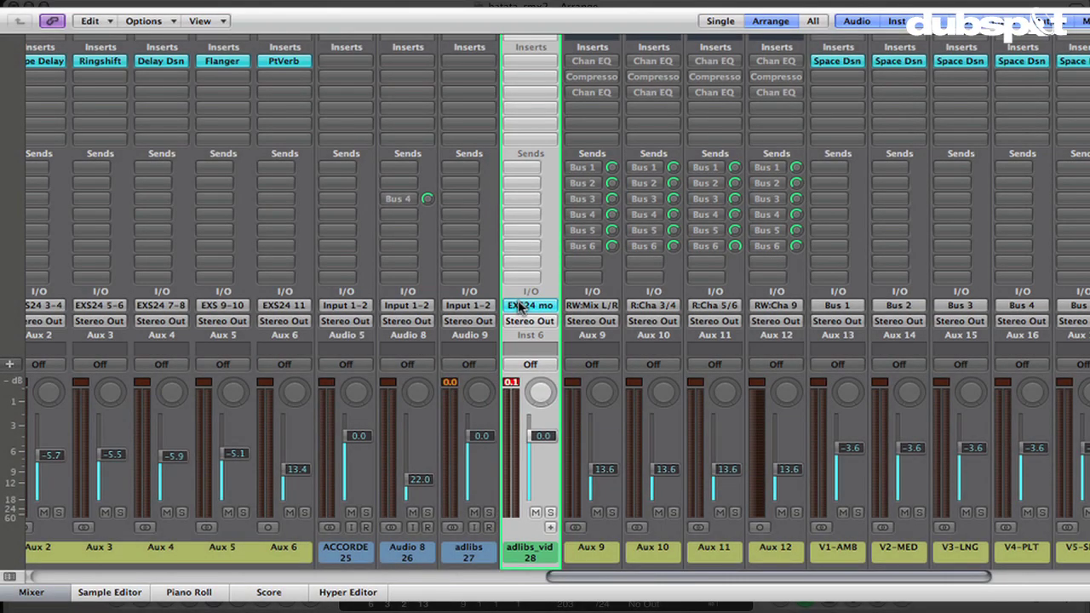
{"action": "left_click", "coordinate": [530, 305]}
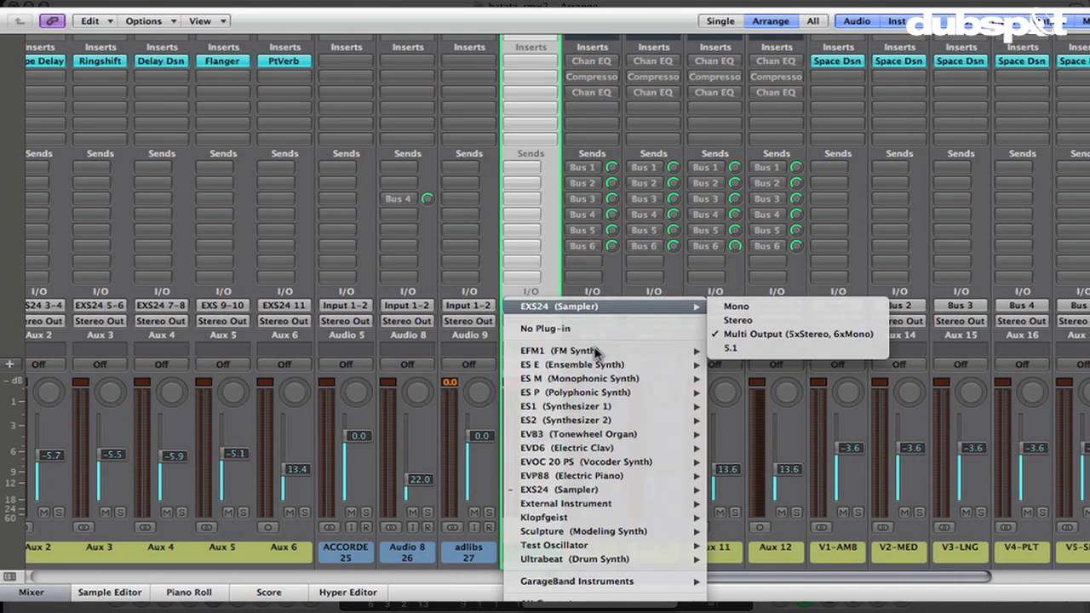
{"action": "mouse_move", "coordinate": [667, 502]}
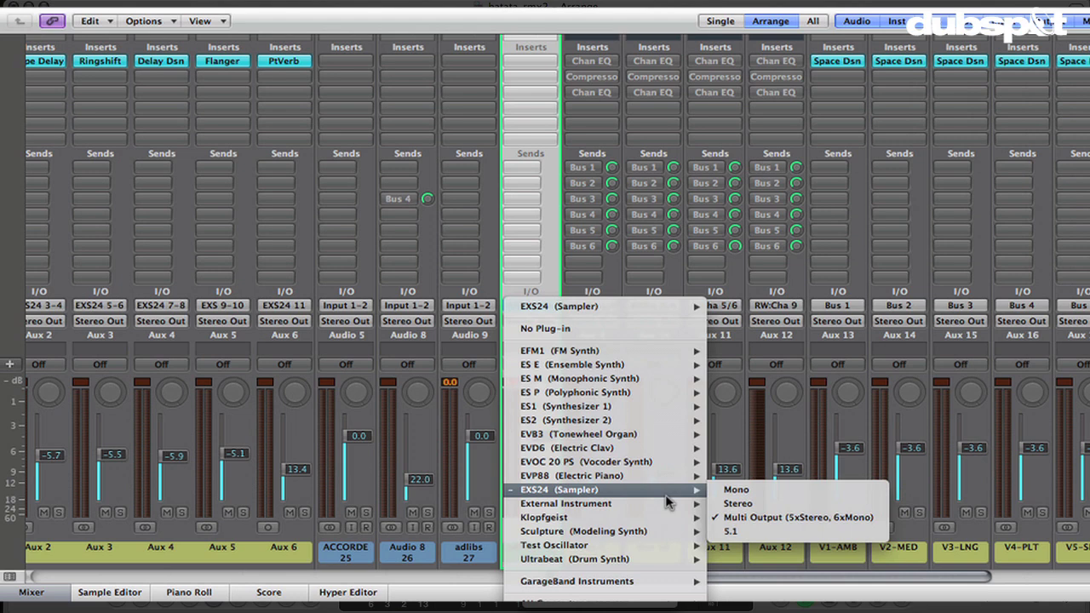
{"action": "left_click", "coordinate": [739, 504]}
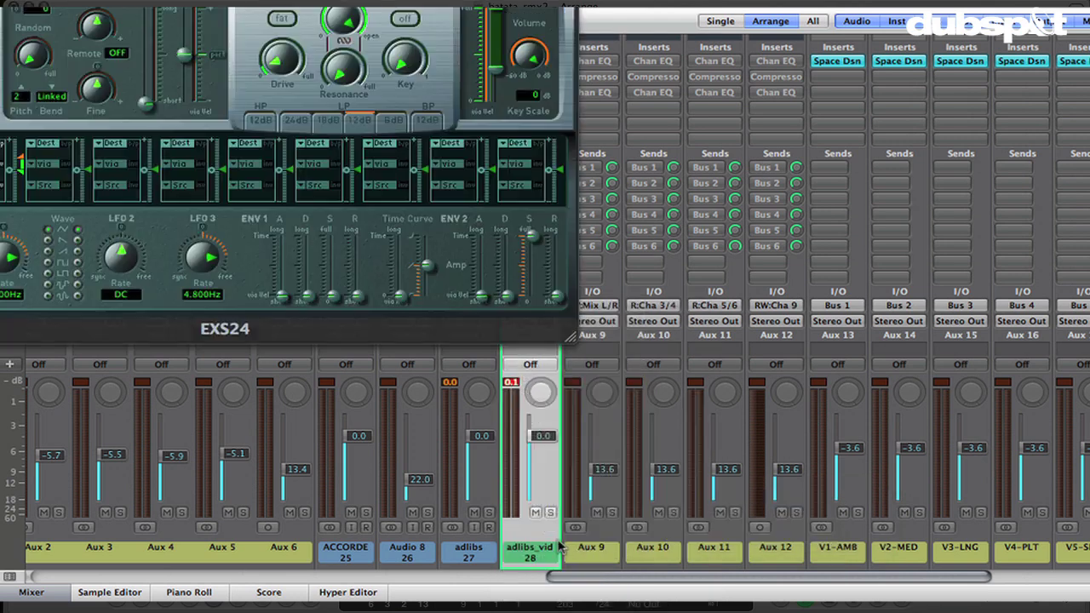
{"action": "key", "text": "super+w"}
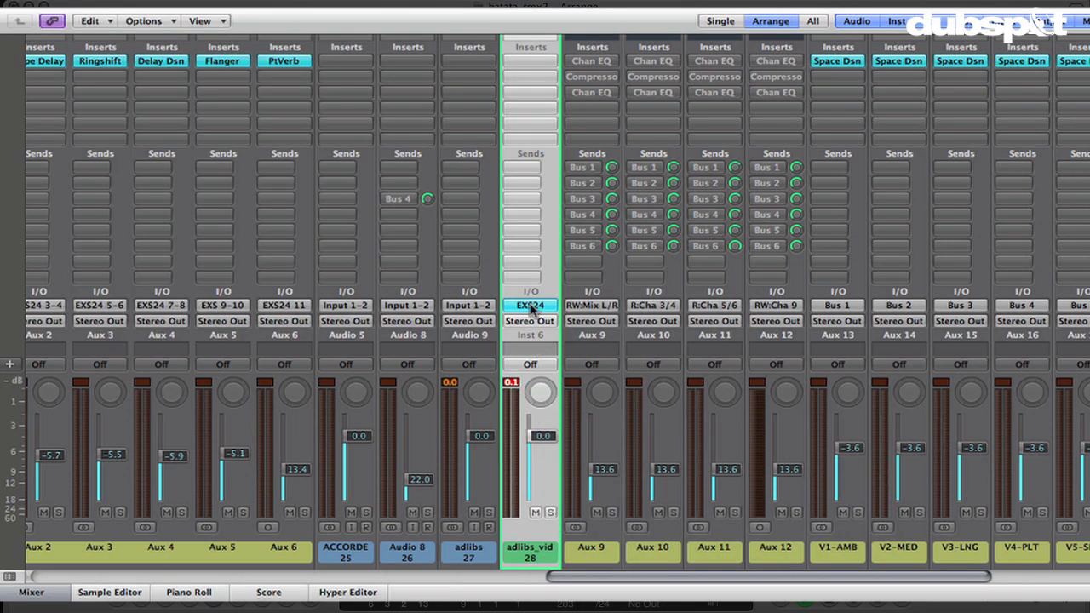
{"action": "left_click", "coordinate": [528, 308]}
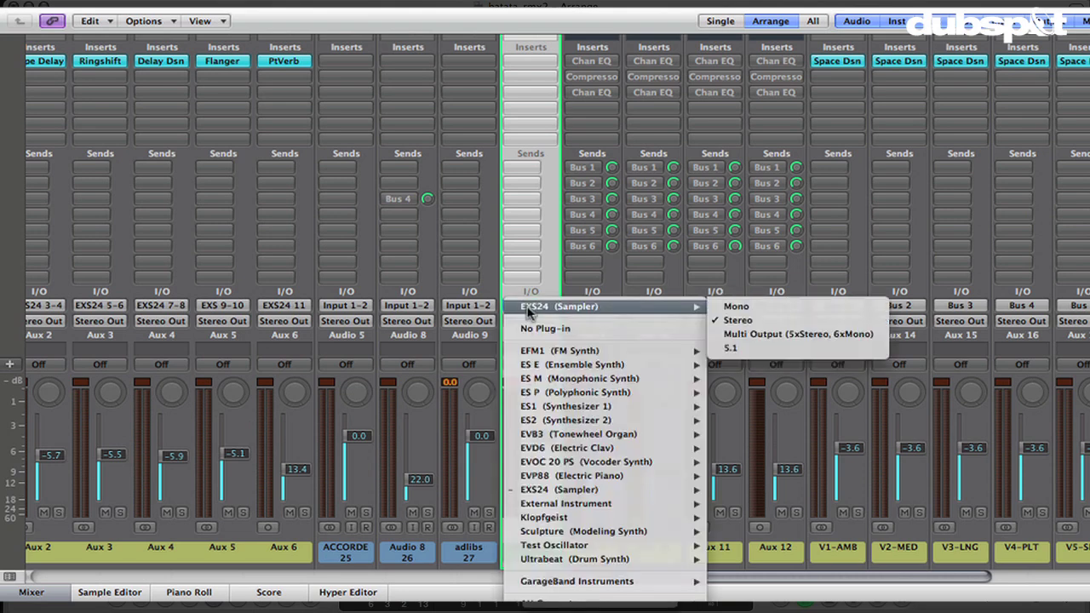
{"action": "mouse_move", "coordinate": [641, 494]}
{"action": "left_click", "coordinate": [755, 518]}
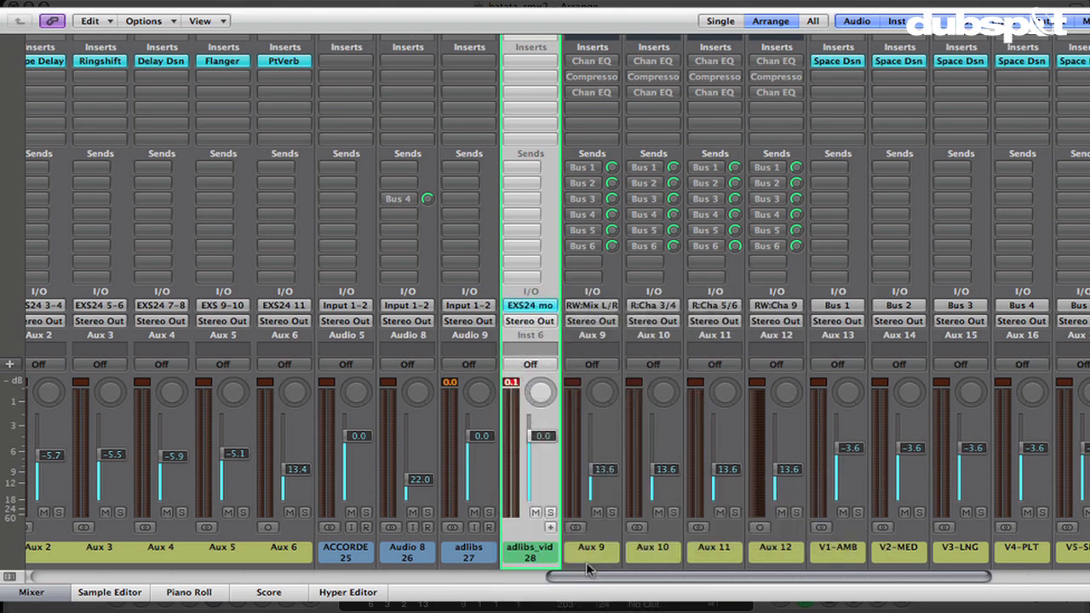
{"action": "key", "text": "super+w"}
Step: Add five aux channels for sampler outputs 3-4, 5-6, 7-8, 9-10 and 11
{"action": "left_click", "coordinate": [550, 528]}
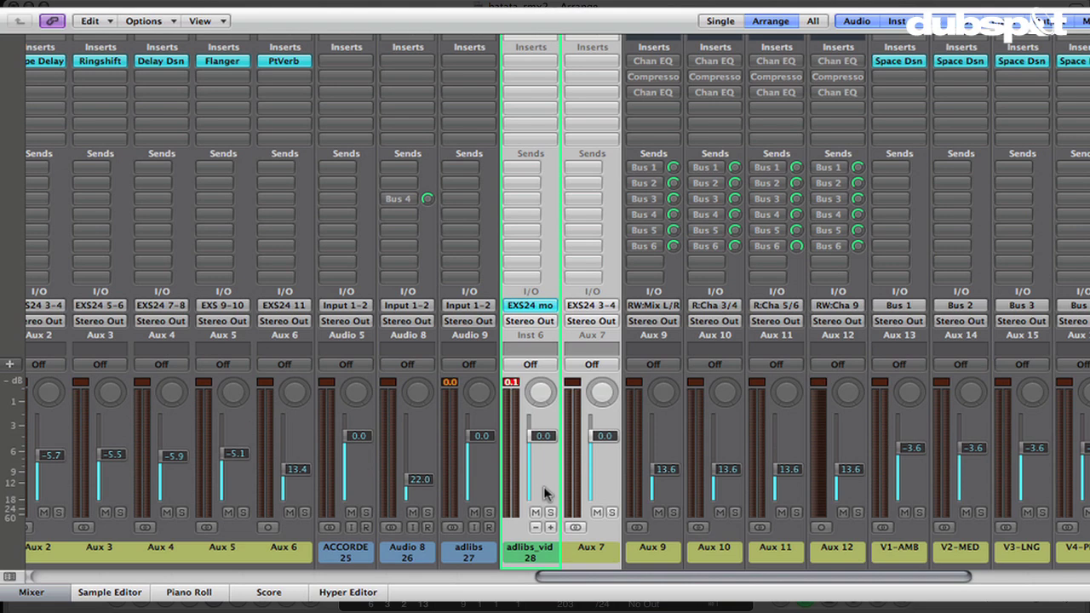
{"action": "left_click", "coordinate": [551, 528]}
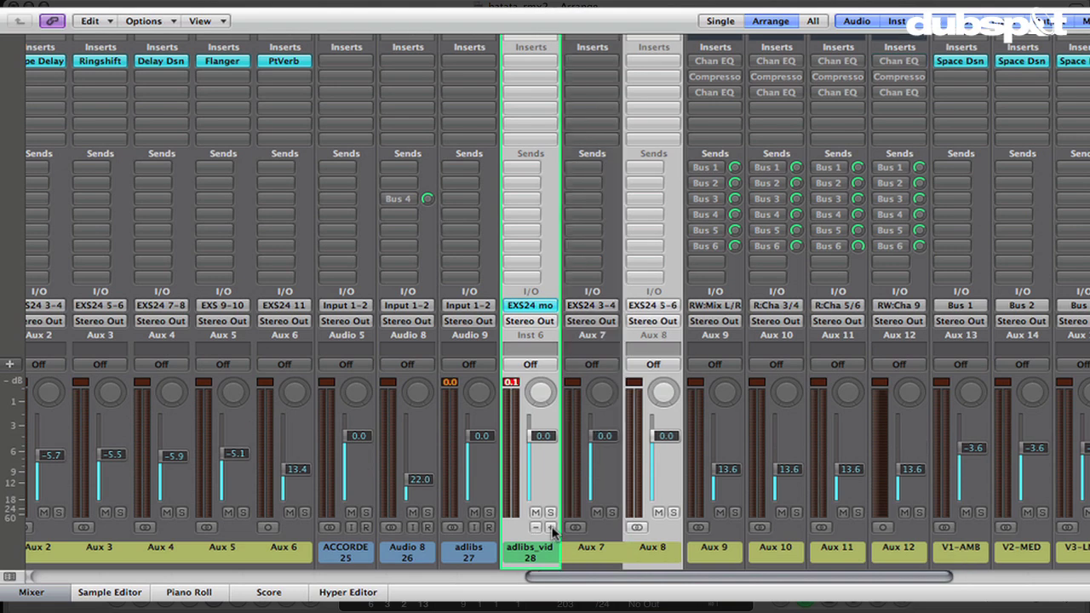
{"action": "left_click", "coordinate": [551, 528]}
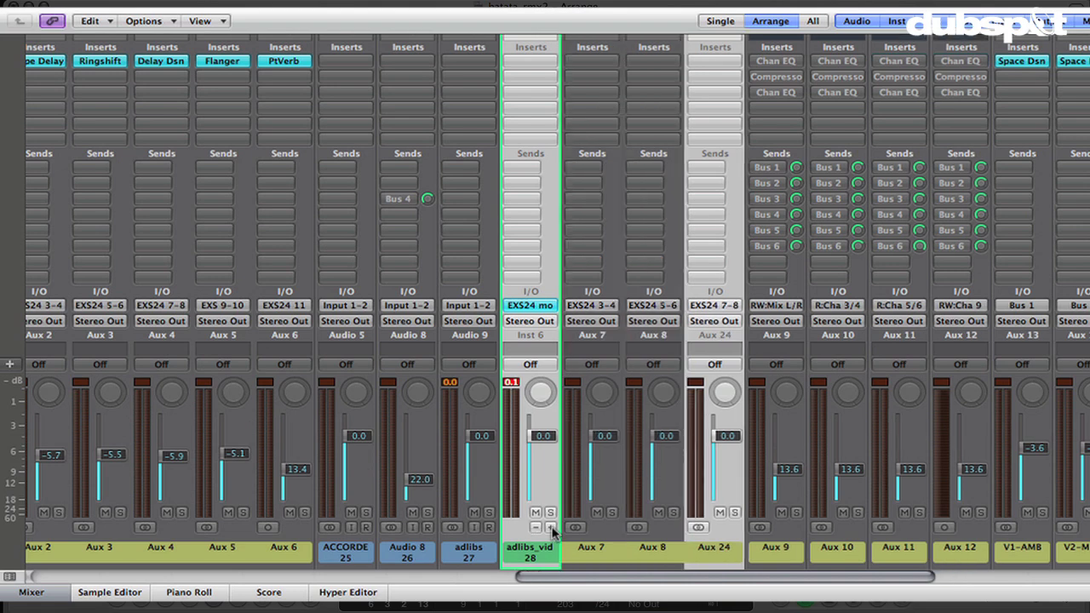
{"action": "left_click", "coordinate": [551, 528]}
{"action": "left_click", "coordinate": [551, 528]}
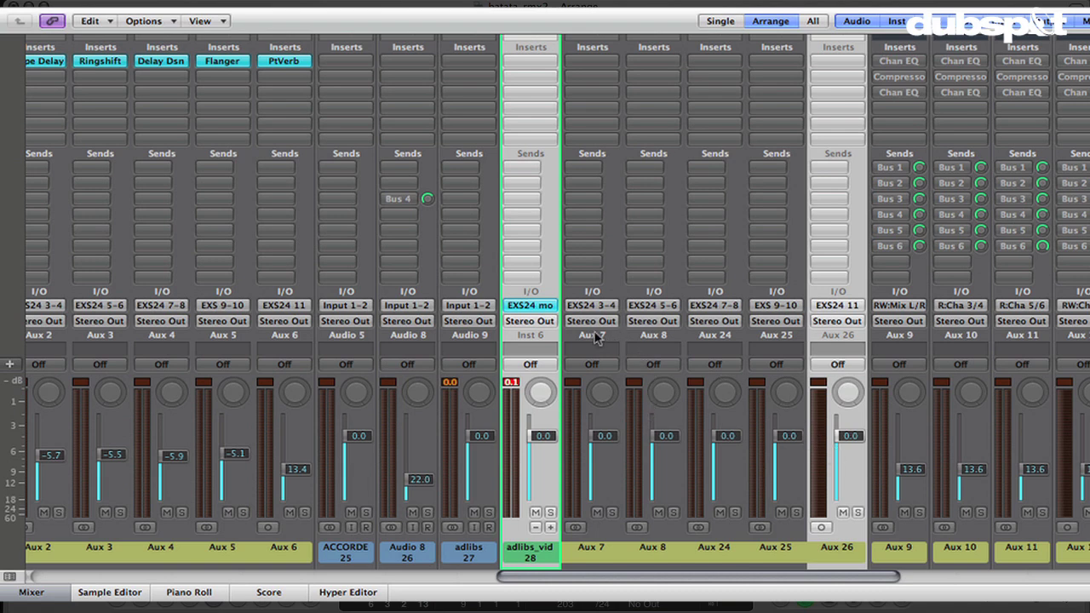
Step: Select the five new aux channels and pull their faders down together
{"action": "left_click_drag", "start_coordinate": [596, 337], "coordinate": [837, 341]}
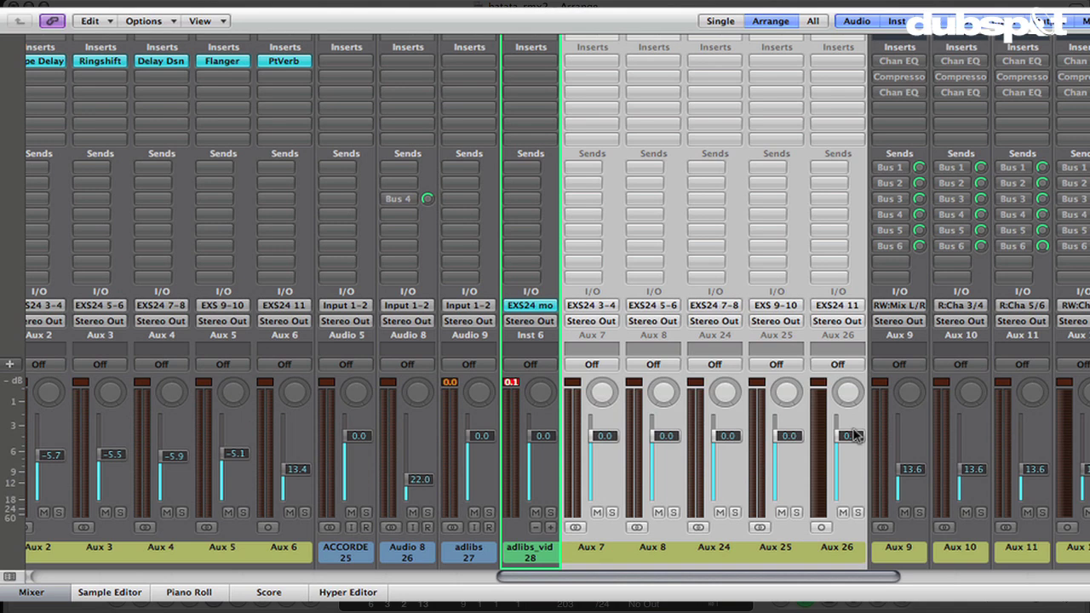
{"action": "left_click_drag", "start_coordinate": [851, 435], "coordinate": [850, 471]}
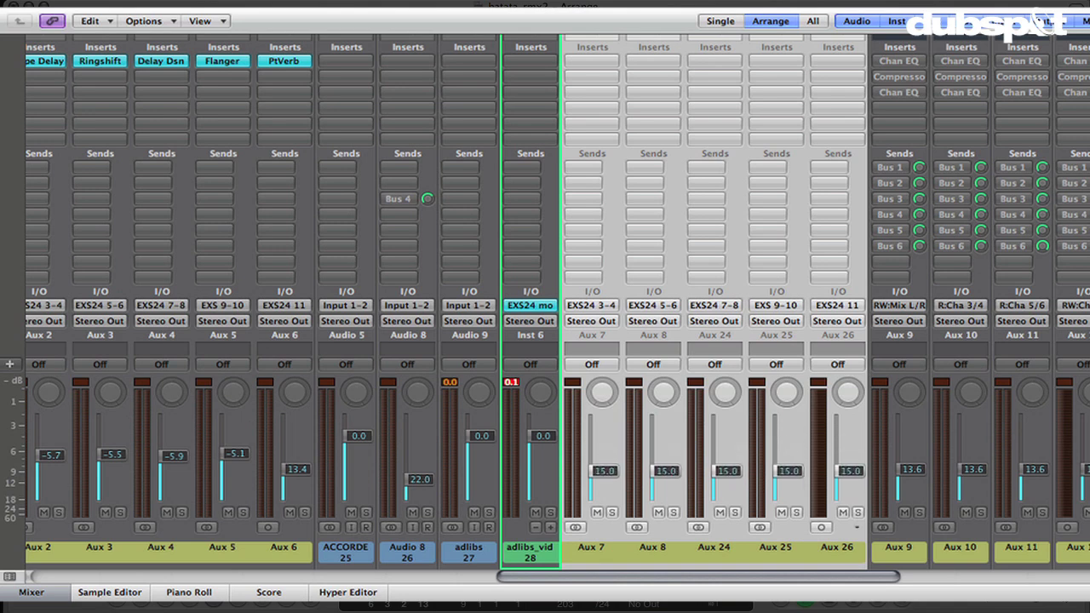
{"action": "left_click", "coordinate": [832, 555]}
Step: Select the adlib_hits channel together with its Aux 2–6 effect channels
{"action": "scroll", "coordinate": [832, 561], "scroll_direction": "left", "scroll_amount": 3}
{"action": "scroll", "coordinate": [832, 560], "scroll_direction": "left", "scroll_amount": 10}
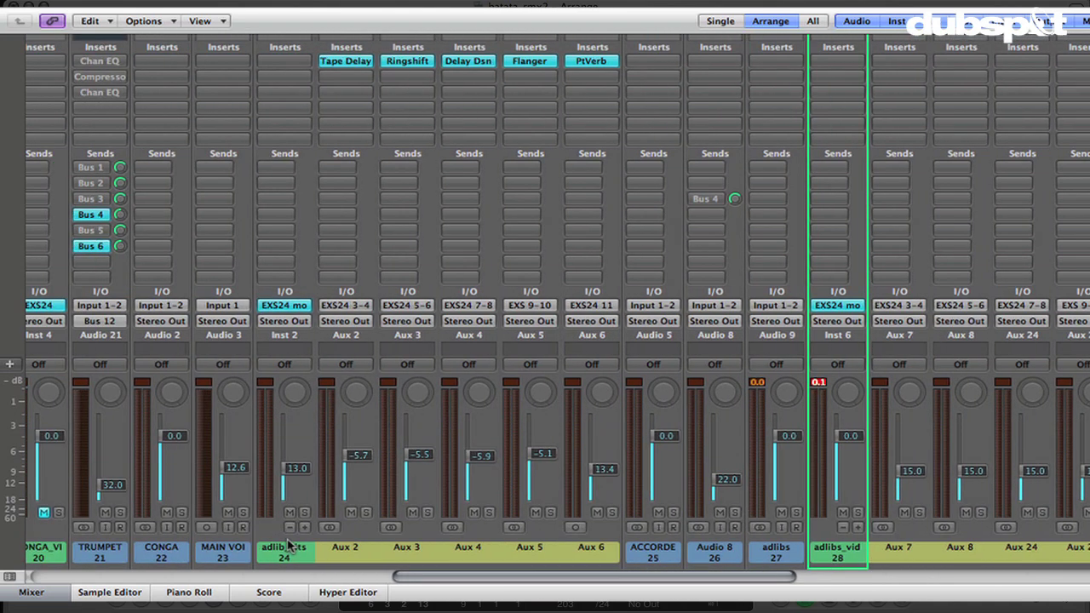
{"action": "left_click_drag", "start_coordinate": [285, 549], "coordinate": [602, 566]}
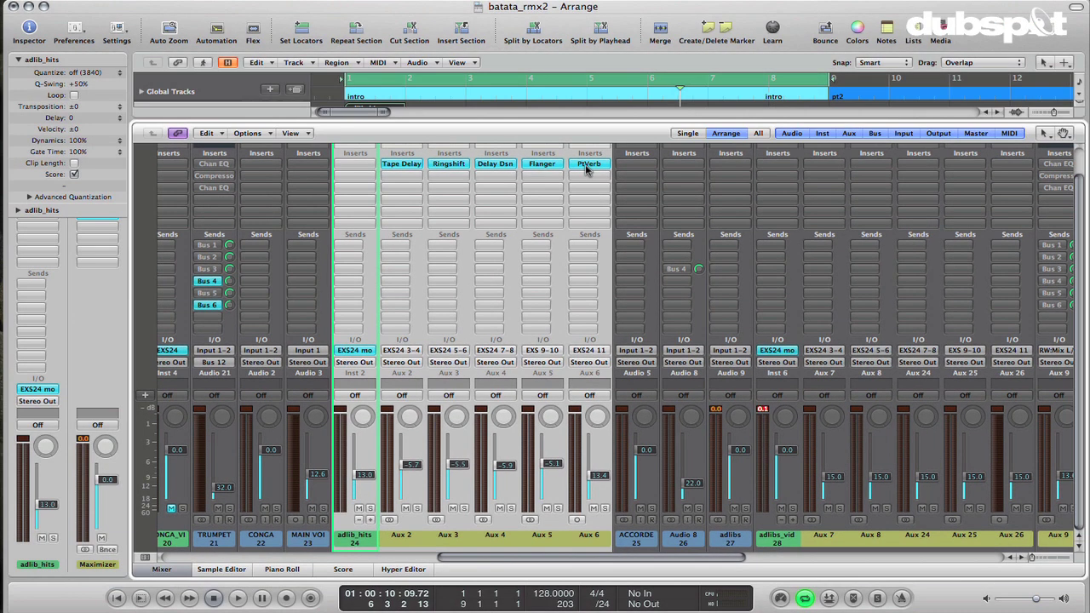
Step: Move adlib_hits to track 23 and adlibs_vid to track 24, then play the arrangement
{"action": "key", "text": "x"}
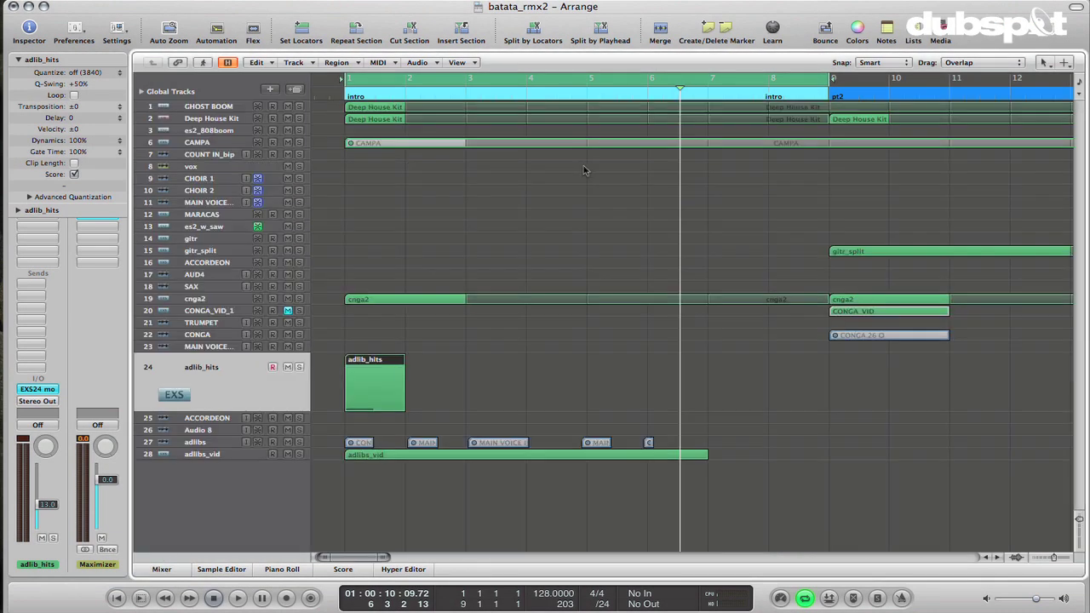
{"action": "left_click", "coordinate": [396, 458]}
{"action": "left_click", "coordinate": [368, 381]}
{"action": "left_click_drag", "start_coordinate": [376, 371], "coordinate": [373, 351]}
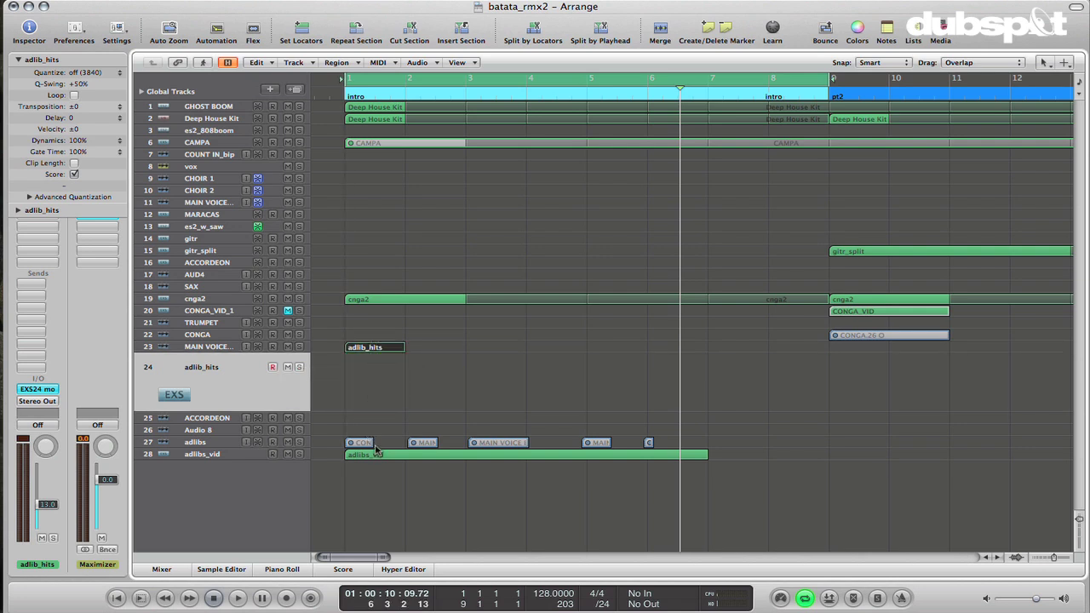
{"action": "left_click_drag", "start_coordinate": [376, 453], "coordinate": [377, 400]}
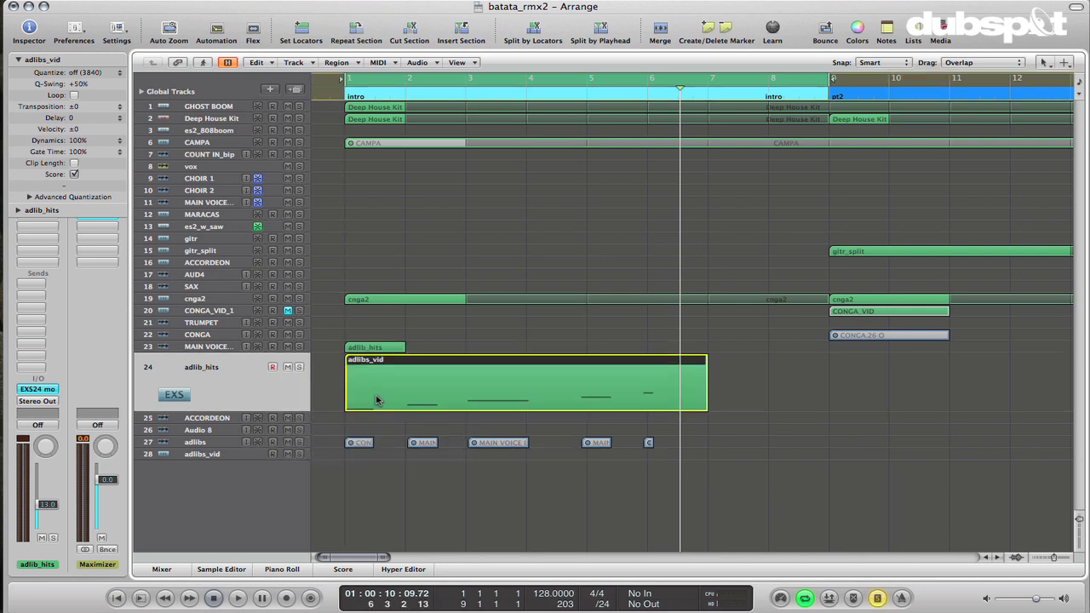
{"action": "key", "text": "space"}
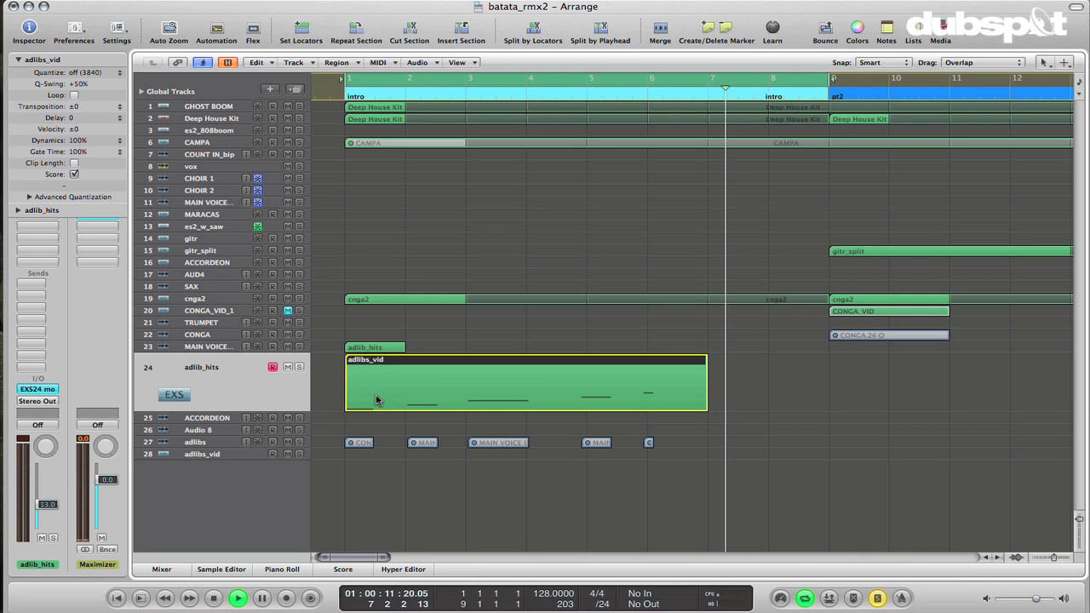
{"action": "key", "text": "x"}
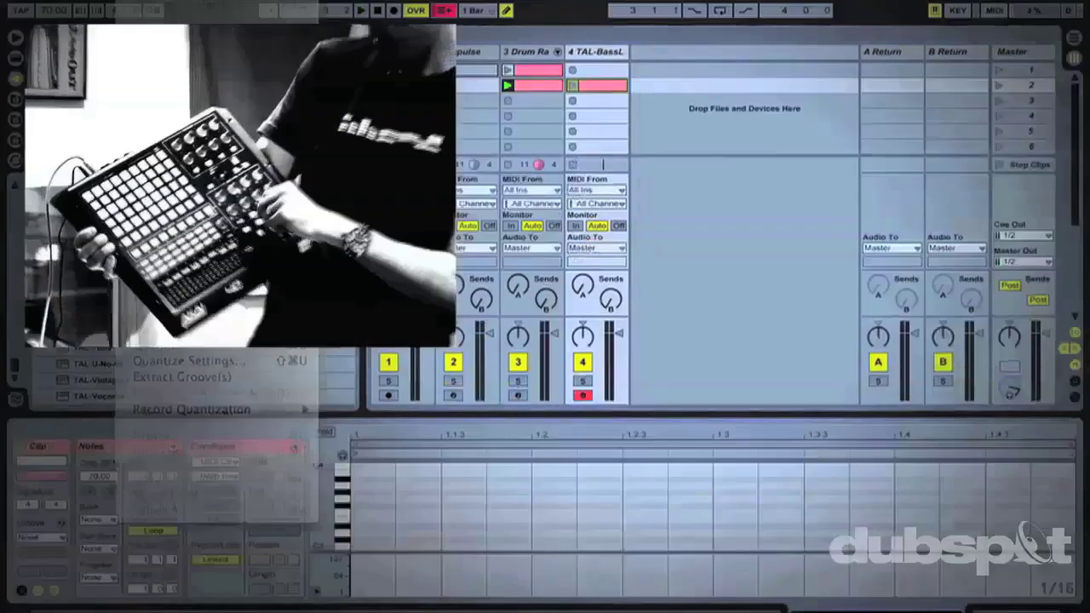
{"action": "left_click", "coordinate": [573, 85]}
{"action": "left_click", "coordinate": [326, 432]}
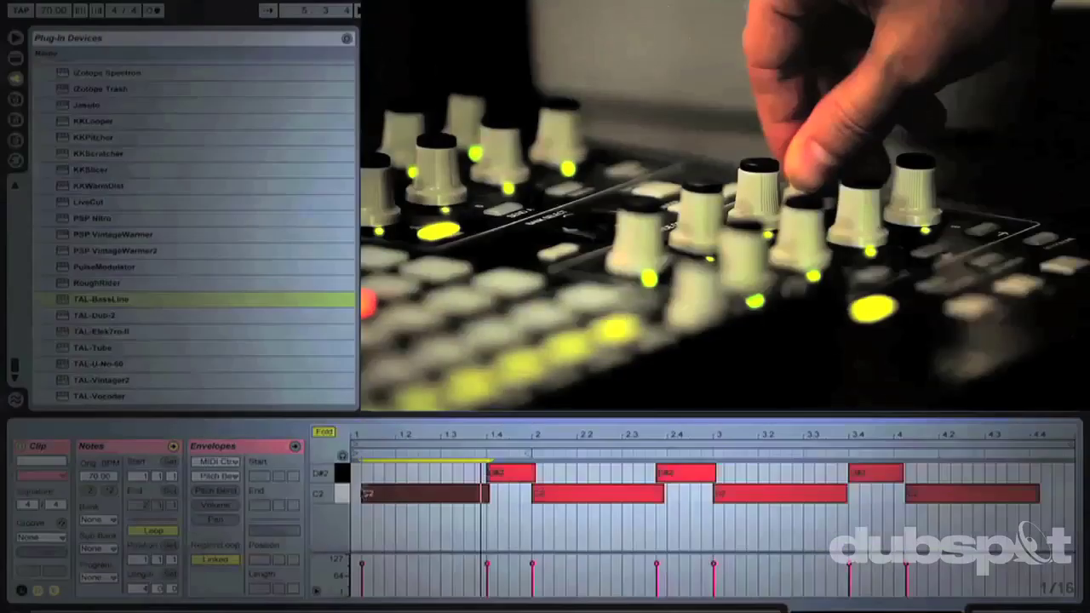